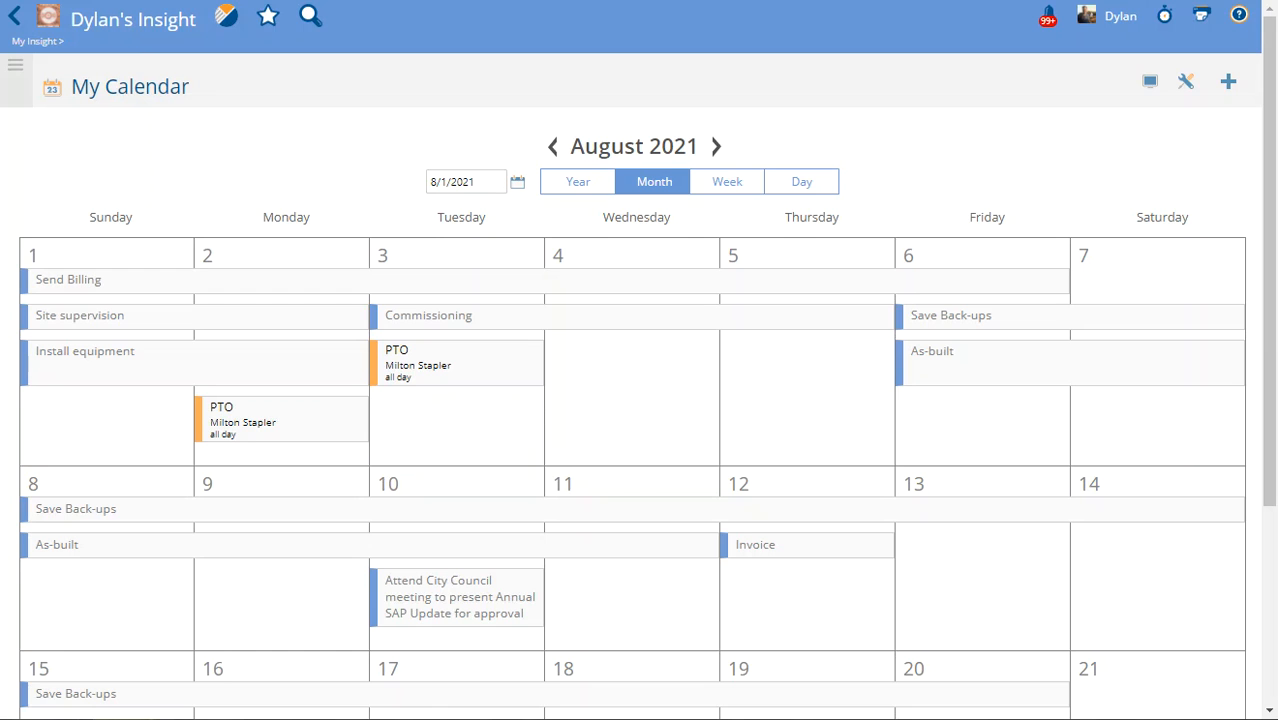
# Navigate via Administration to the Departments page listing six departments with their leaders.
pyautogui.click(105, 18)
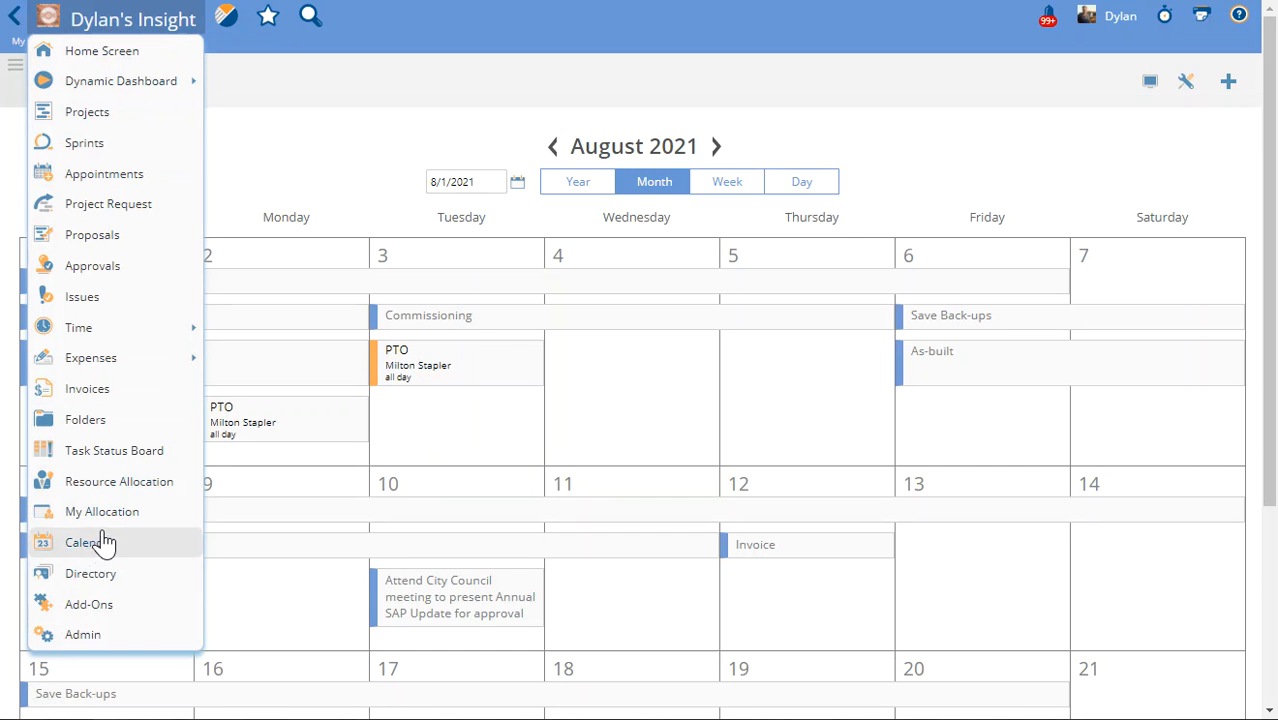
pyautogui.click(230, 350)
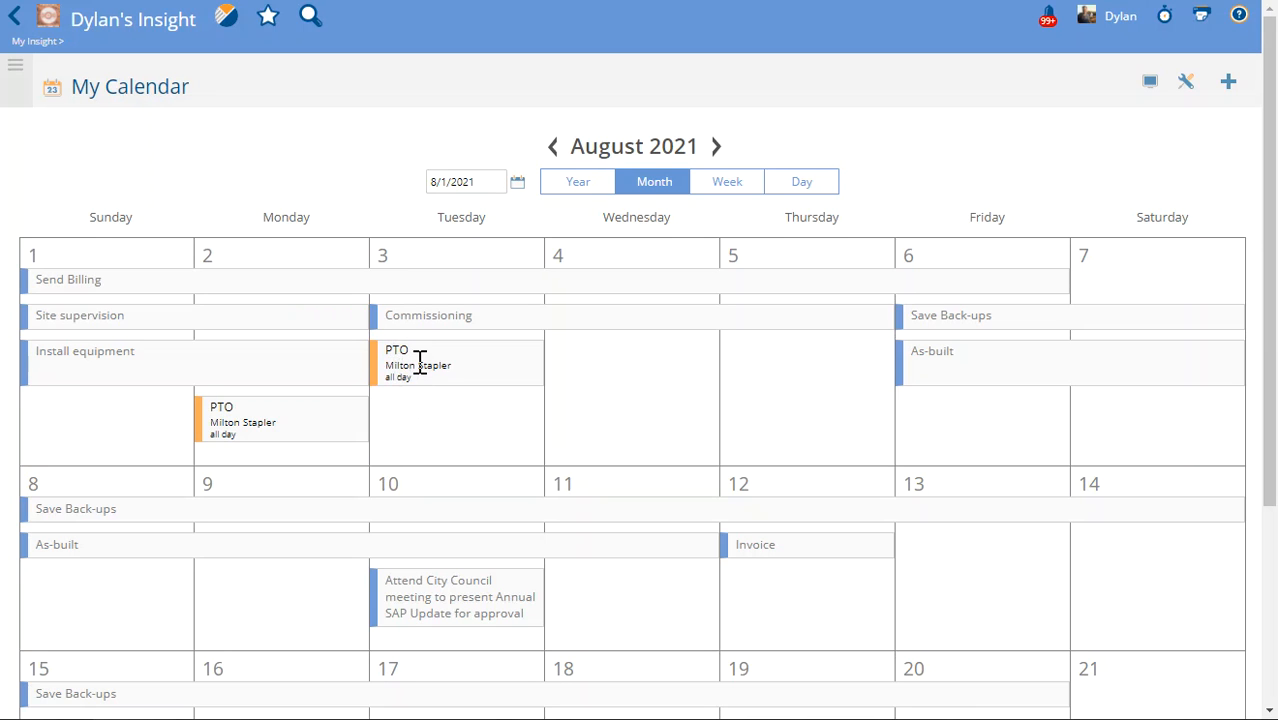
pyautogui.click(16, 67)
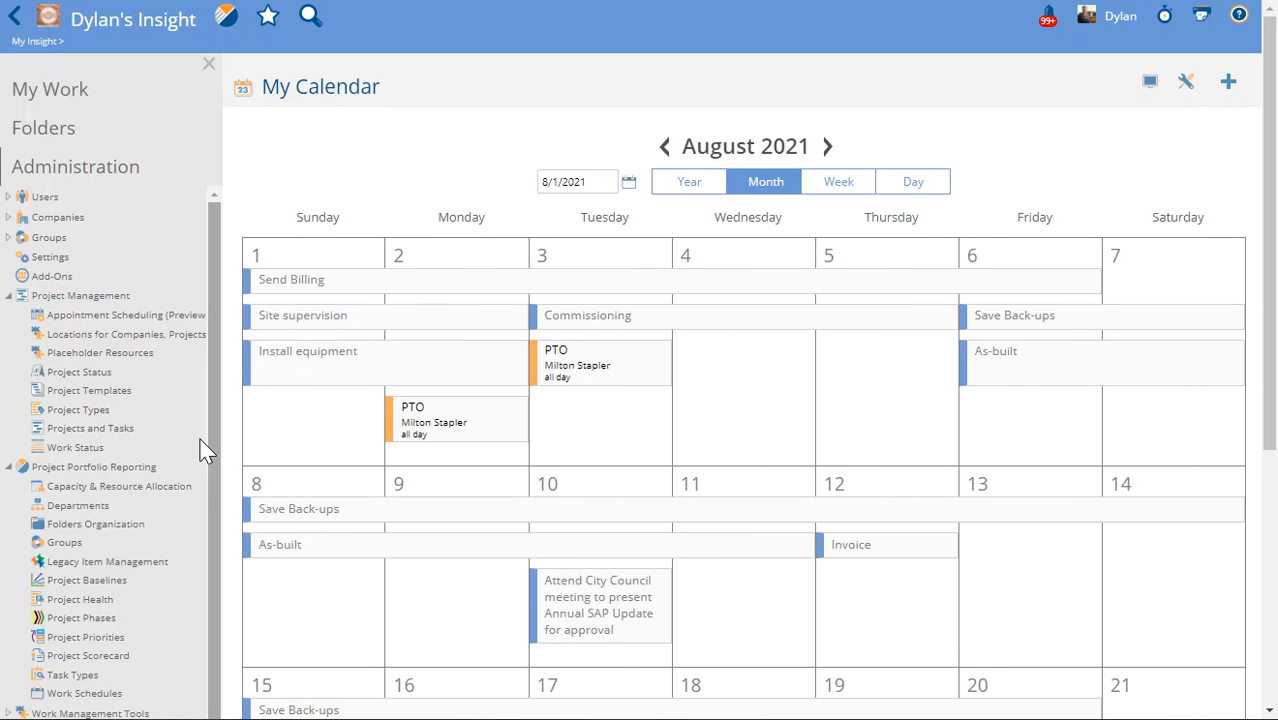
pyautogui.click(78, 505)
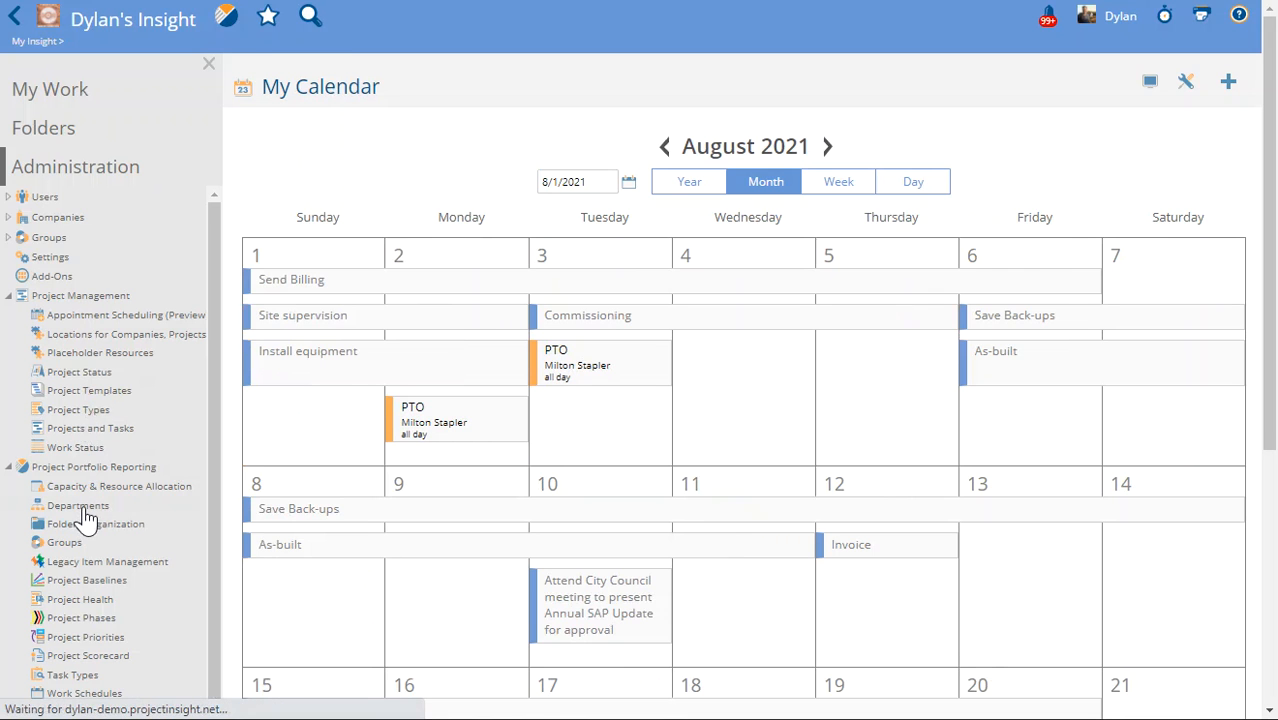
pyautogui.click(208, 63)
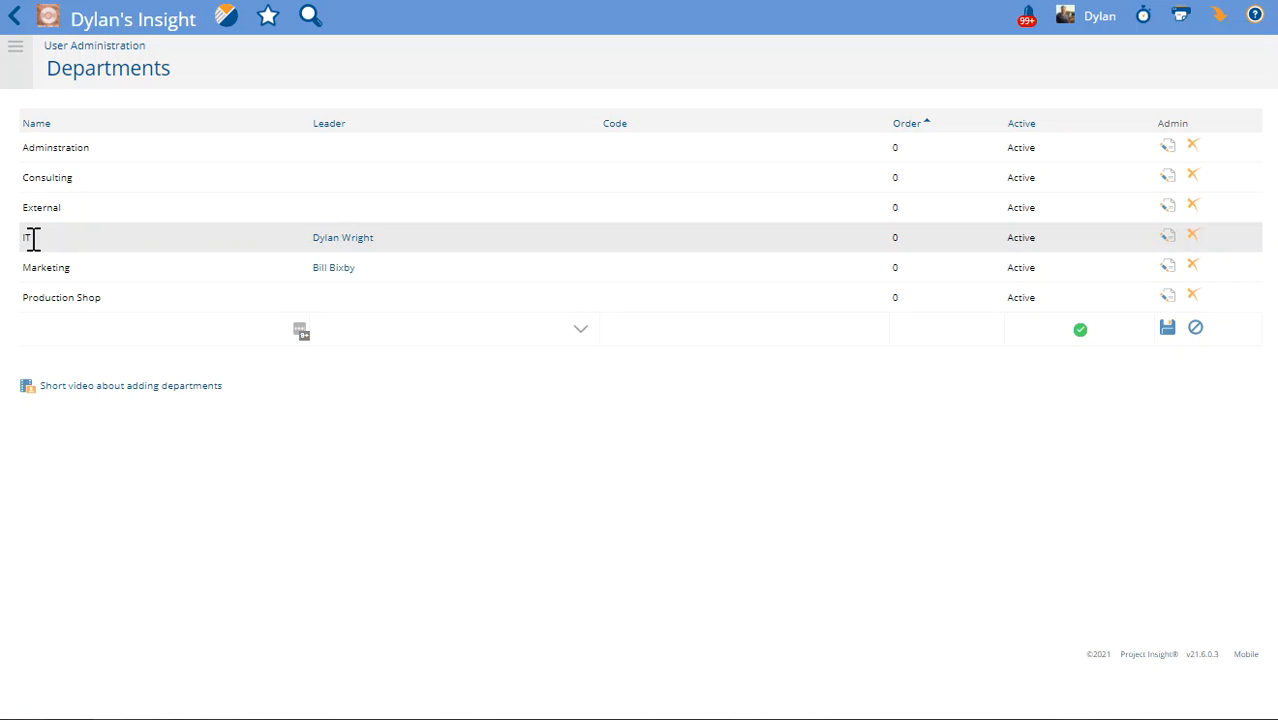
# Show My Calendar with Include Department PTO and Non-Working Days enabled in Display Options.
pyautogui.click(100, 30)
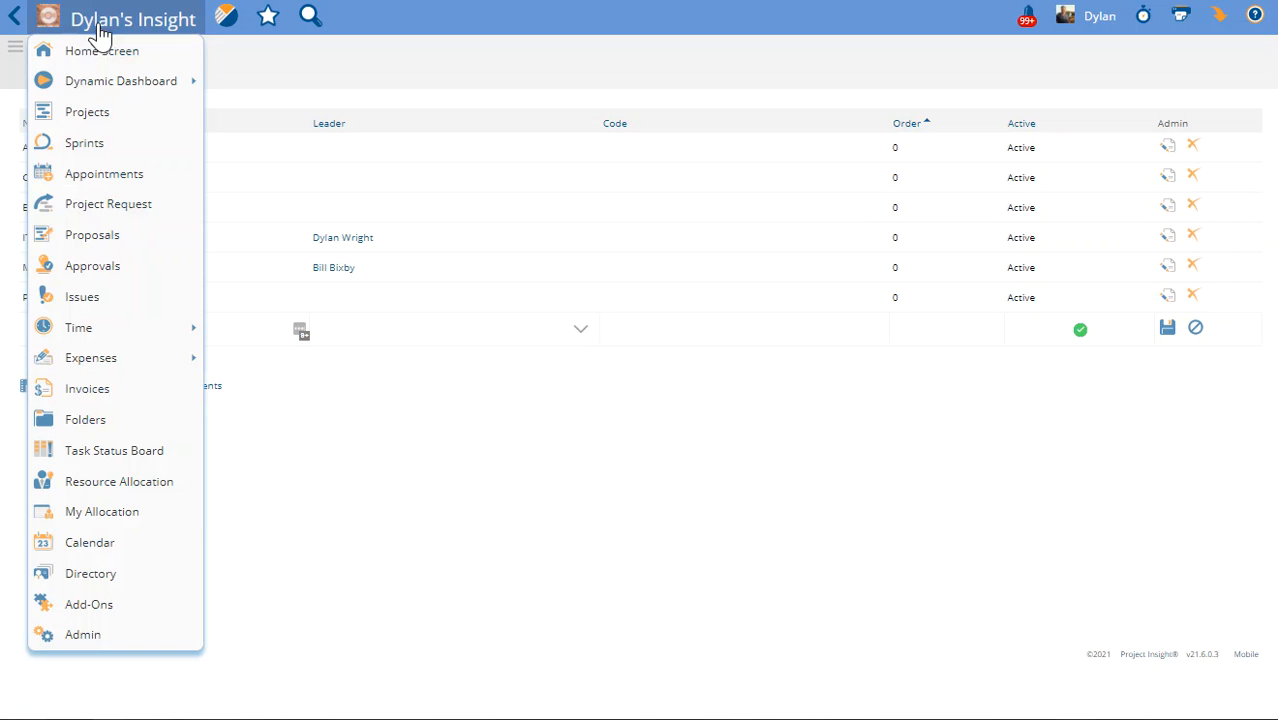
pyautogui.click(90, 542)
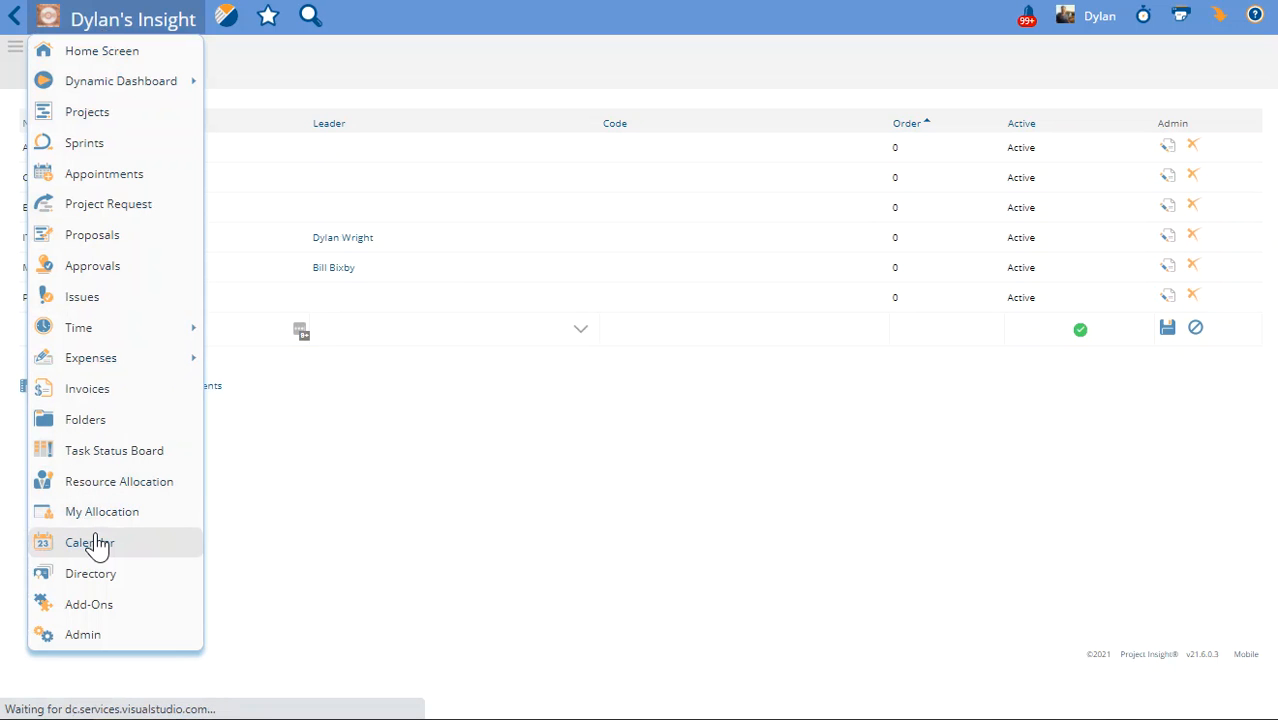
pyautogui.click(1150, 86)
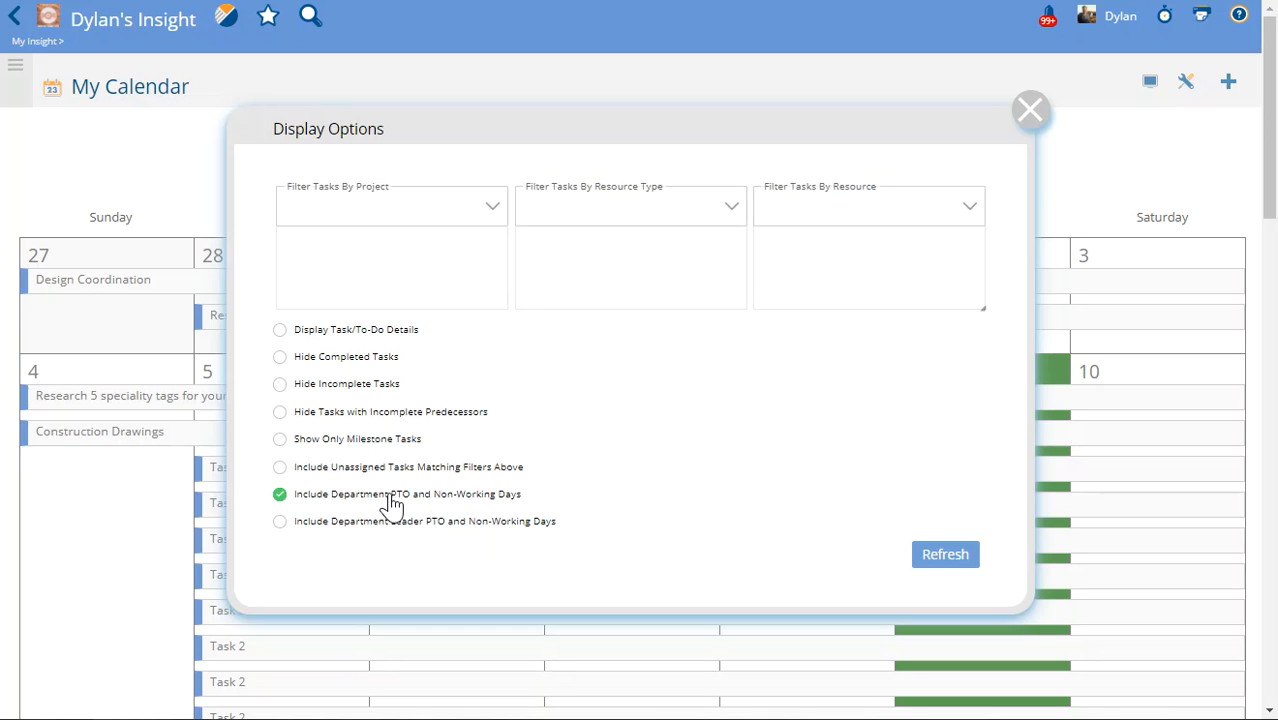
pyautogui.click(1030, 110)
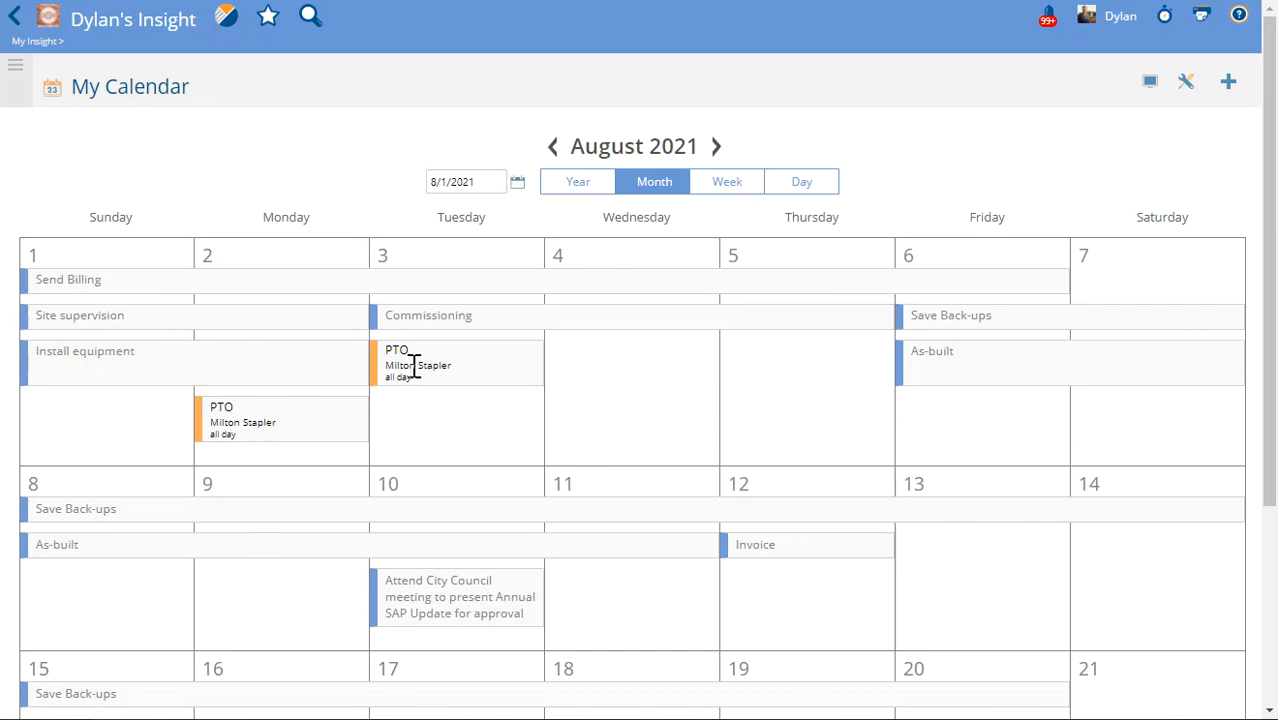
# Impersonate the programmer user from the Users administration list.
pyautogui.click(16, 66)
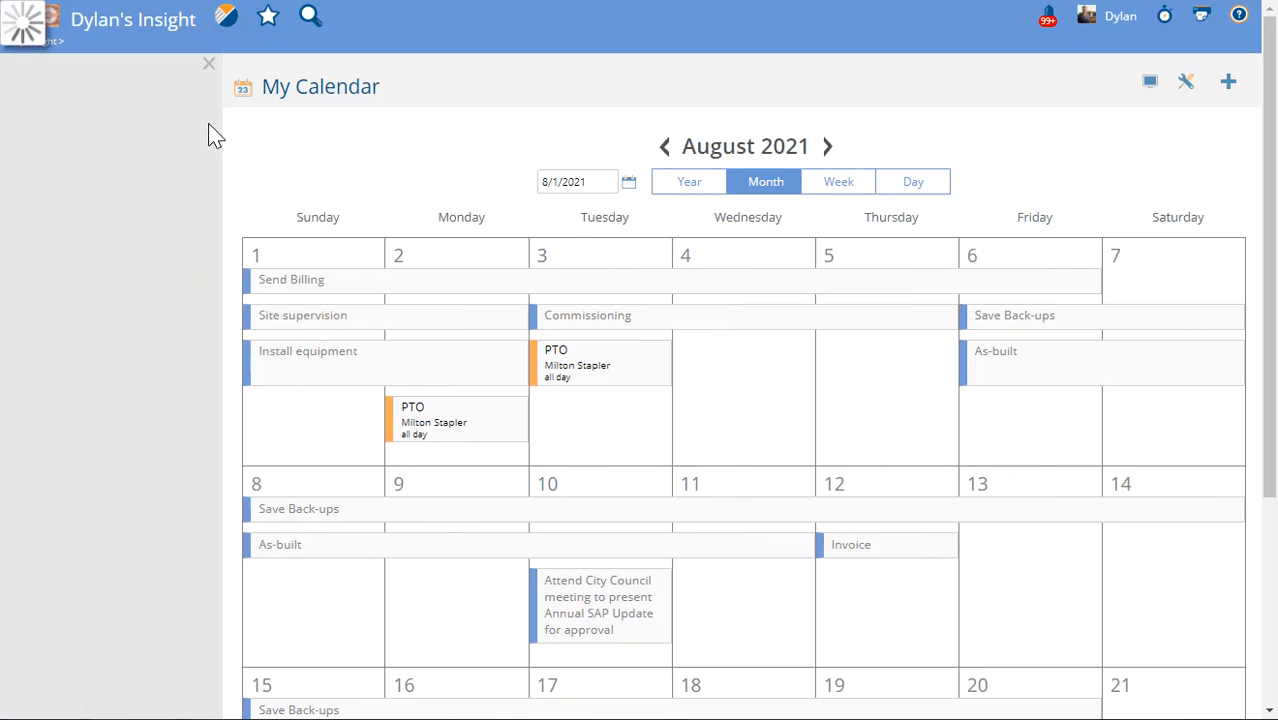
pyautogui.click(45, 197)
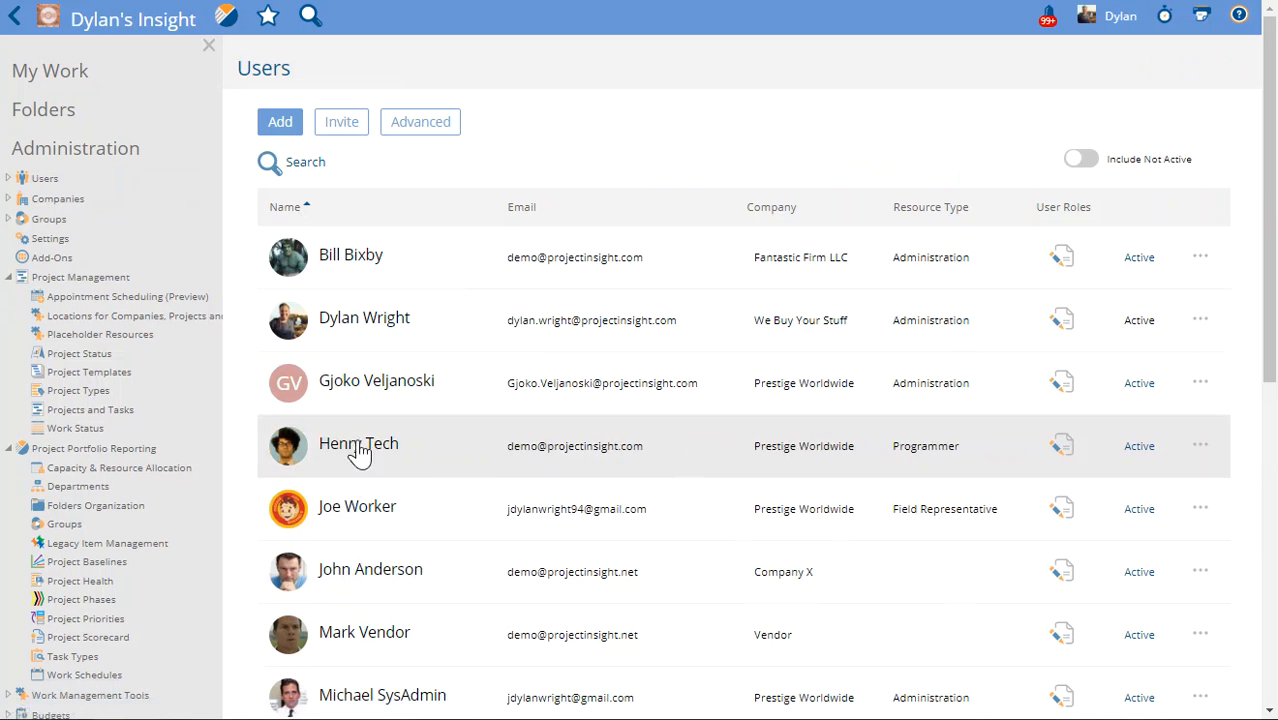
pyautogui.click(1201, 446)
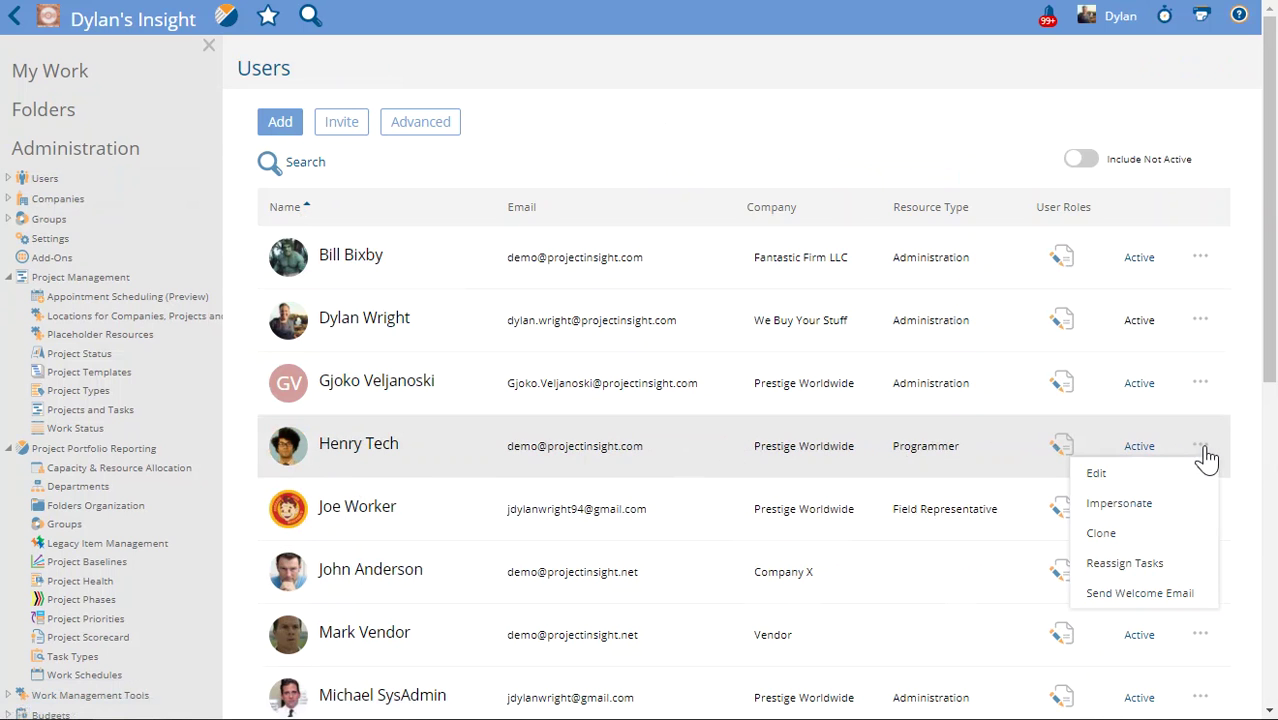
pyautogui.click(1116, 506)
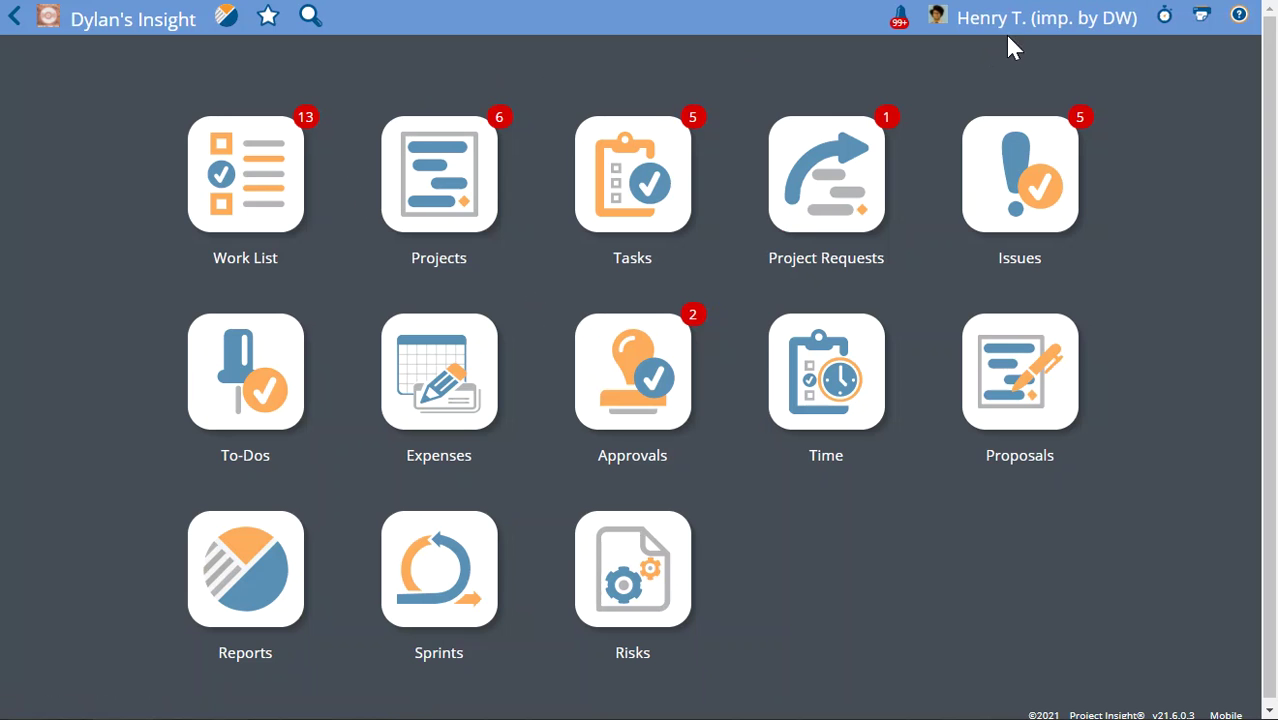
# View the impersonated user's profile, confirm the IT department, and return to the dashboard.
pyautogui.click(1000, 20)
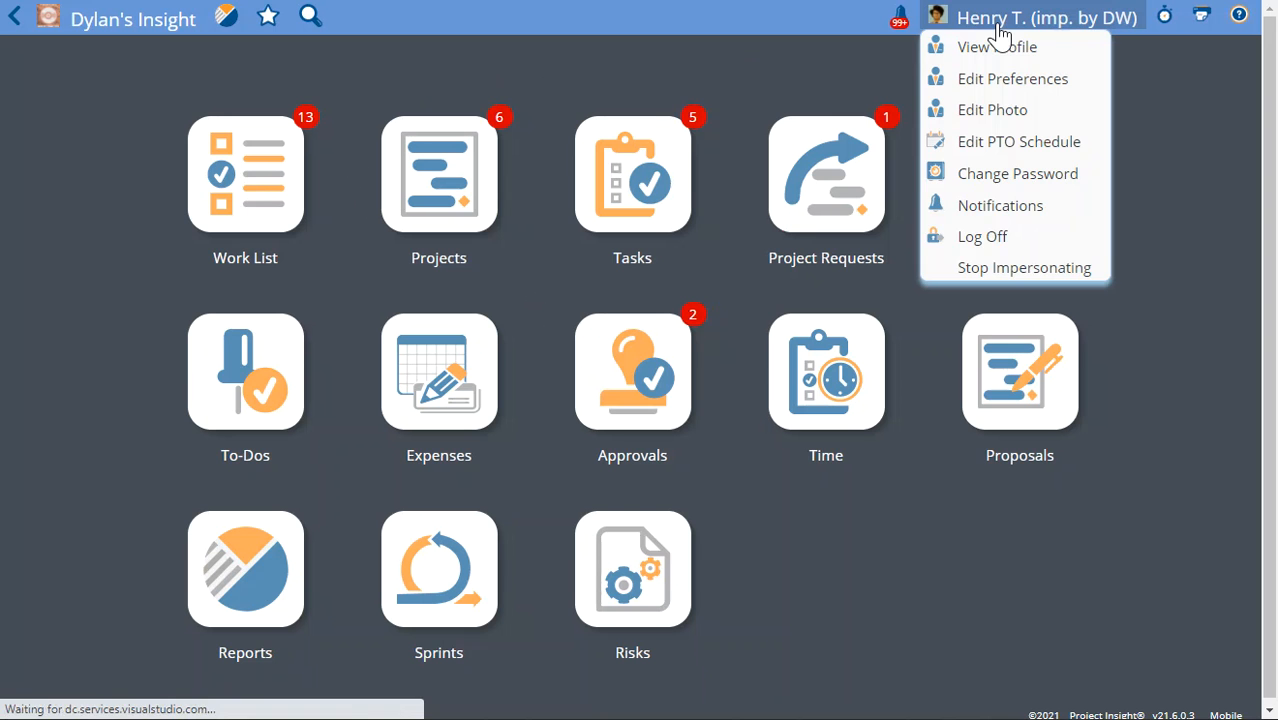
pyautogui.click(997, 46)
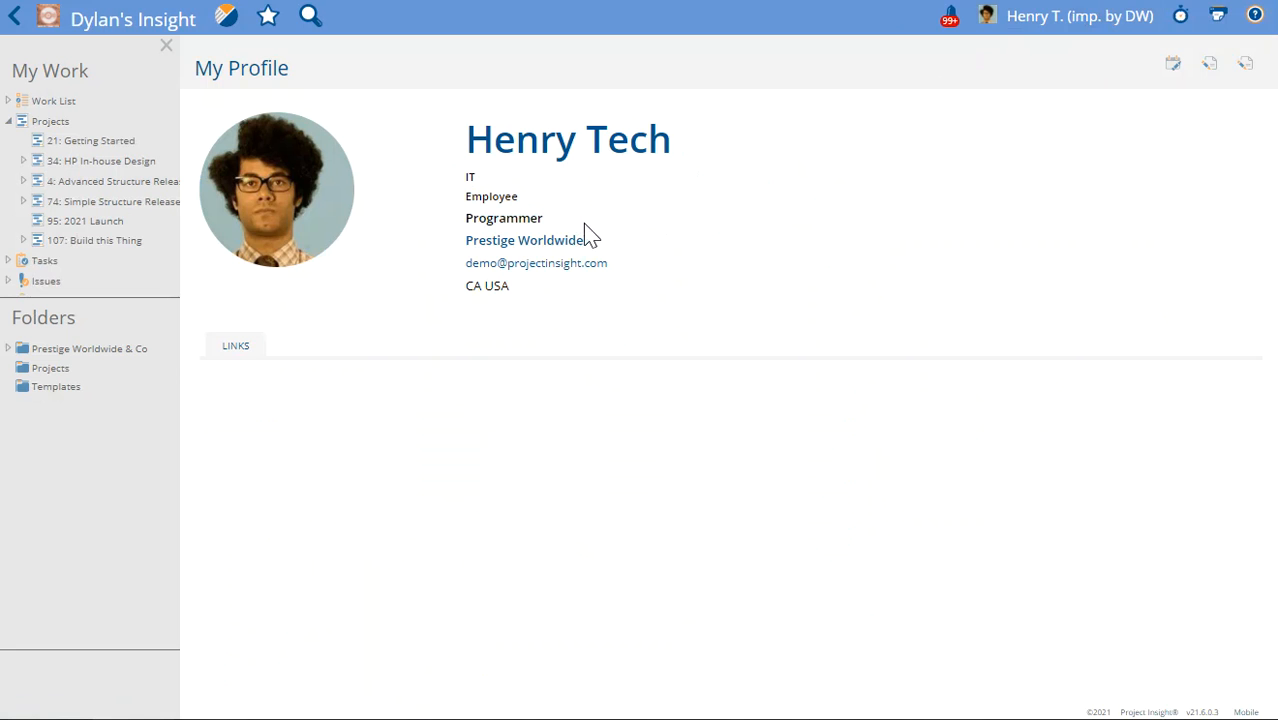
pyautogui.doubleClick(470, 177)
pyautogui.click(14, 16)
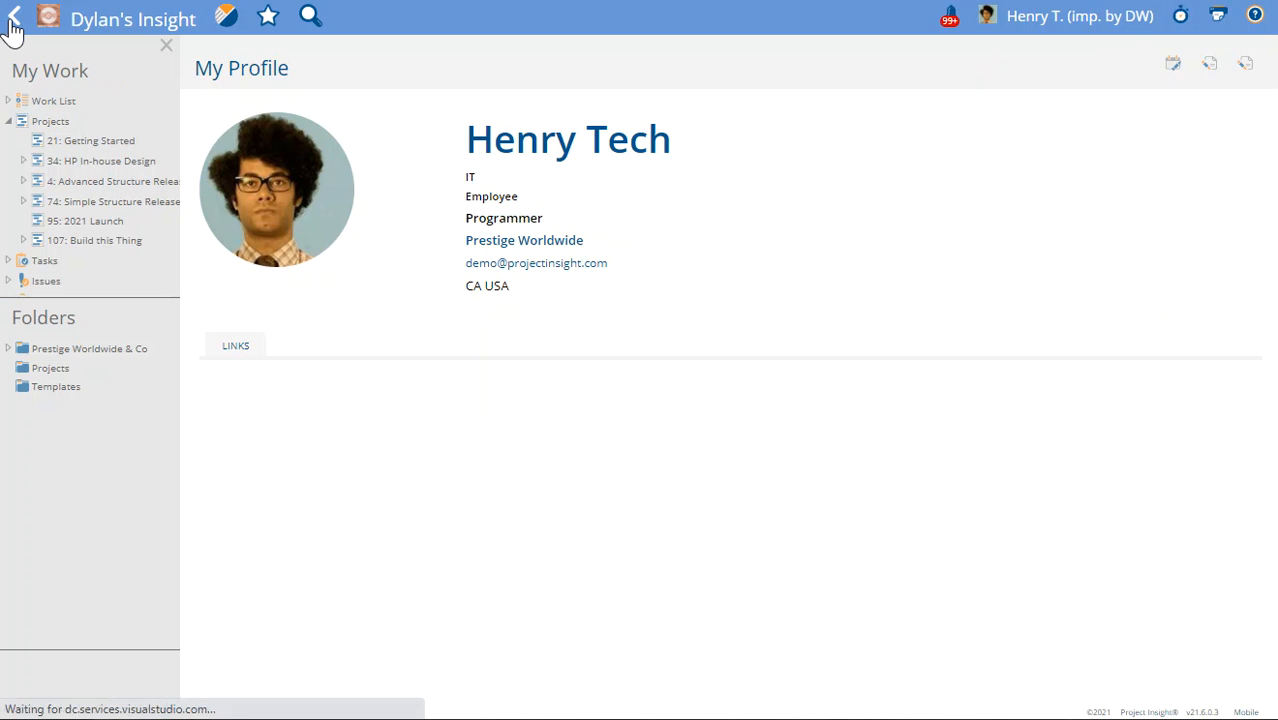
pyautogui.moveTo(1079, 16)
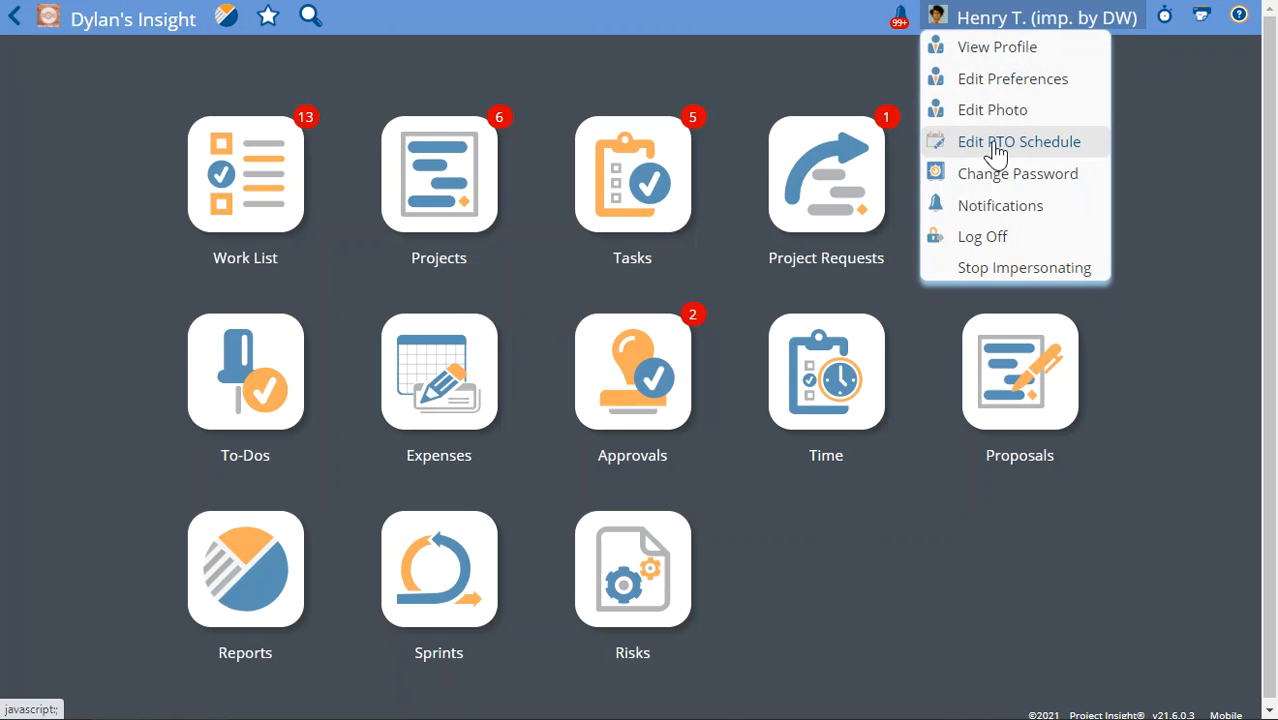
pyautogui.click(1005, 148)
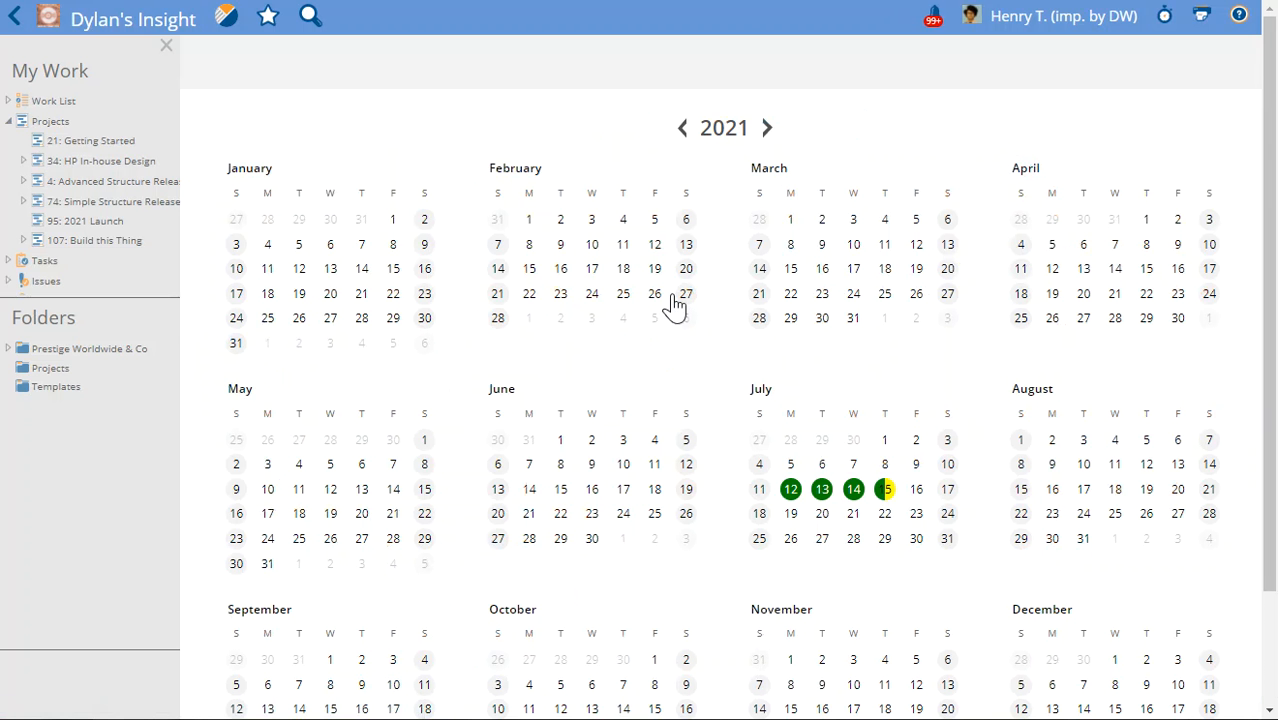
pyautogui.click(1052, 464)
pyautogui.click(1083, 464)
pyautogui.click(1115, 464)
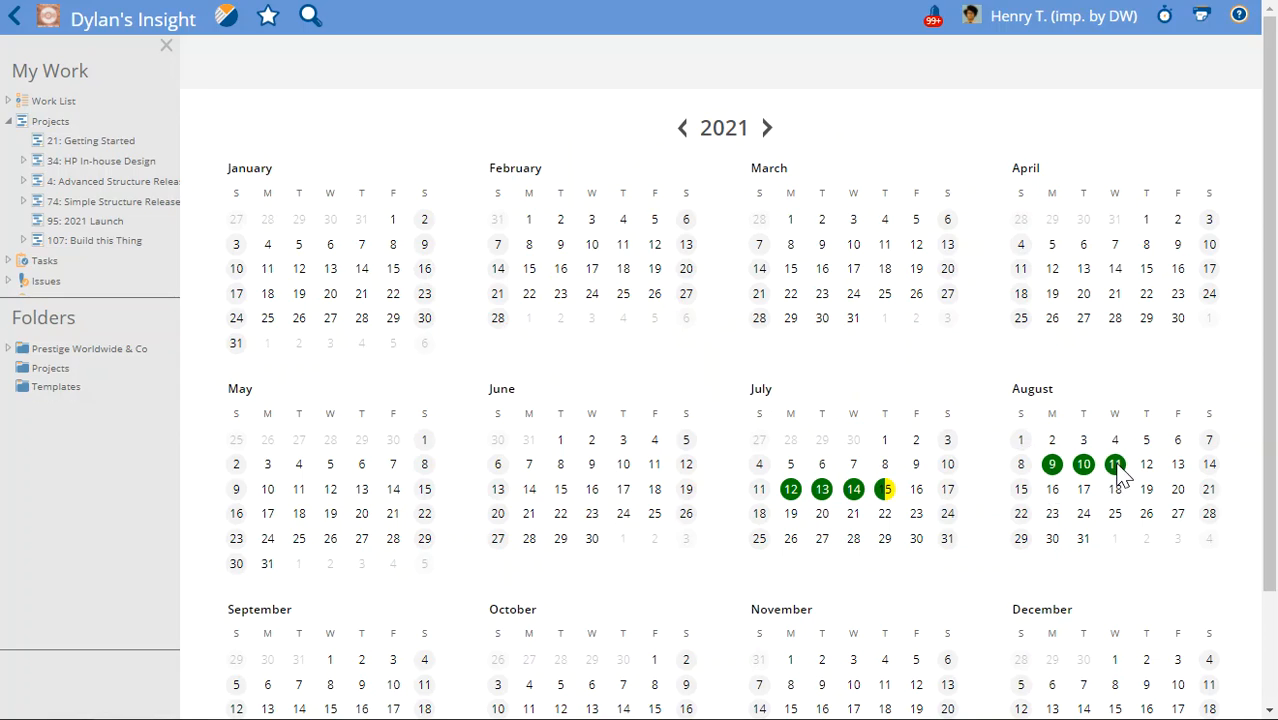
# Change August 11 to a partial half-day off and save it.
pyautogui.doubleClick(1115, 464)
pyautogui.click(610, 348)
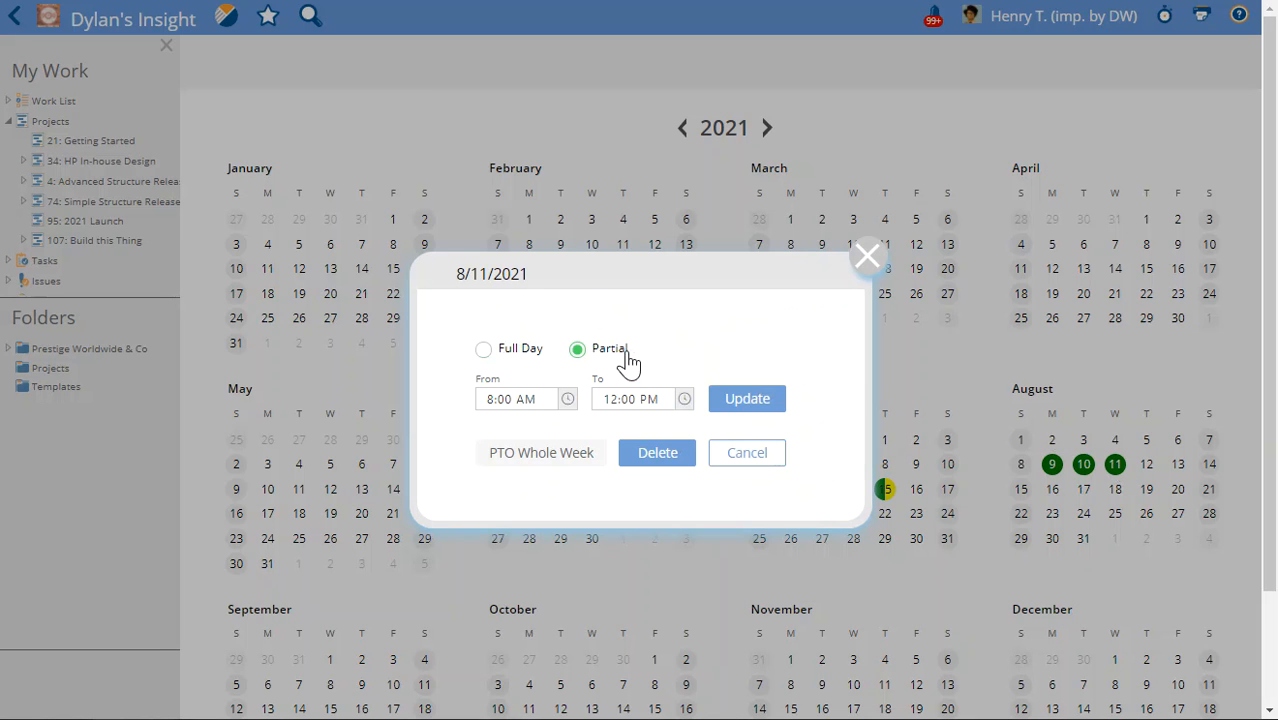
pyautogui.click(746, 398)
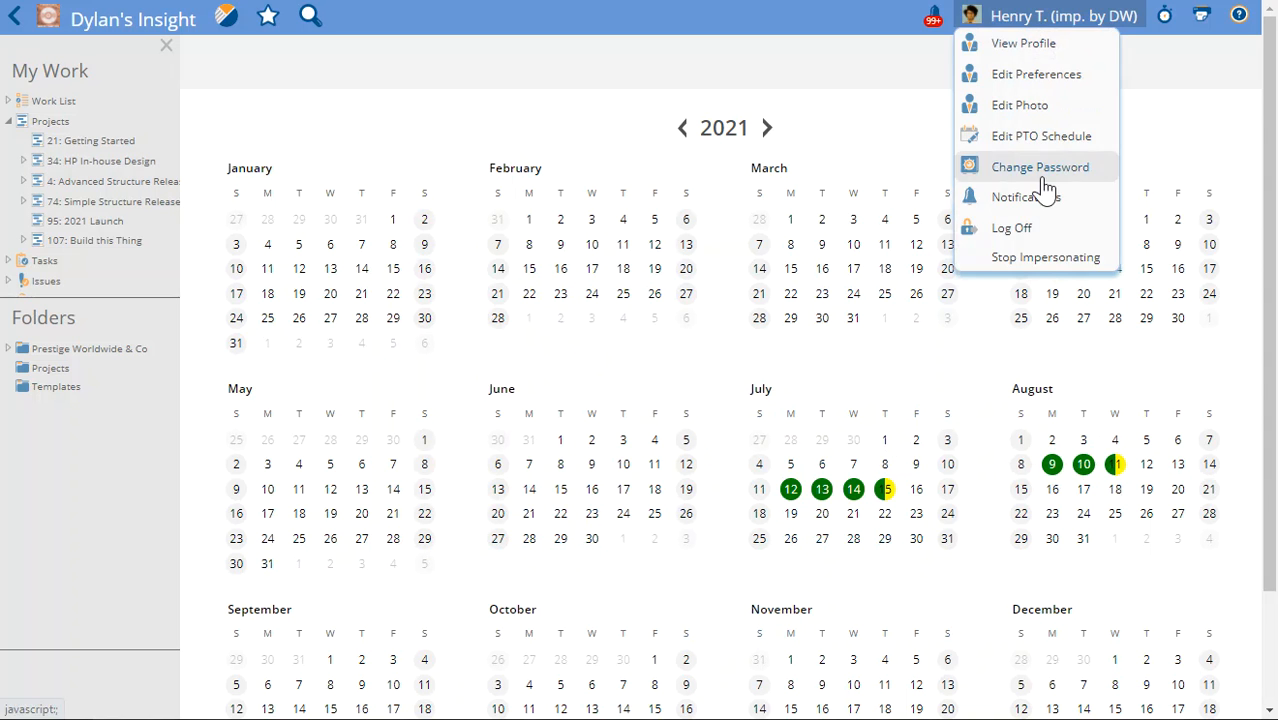
# Stop impersonating and show your own calendar for August 2021 with Henry Tech's PTO on August 9–11.
pyautogui.click(1064, 16)
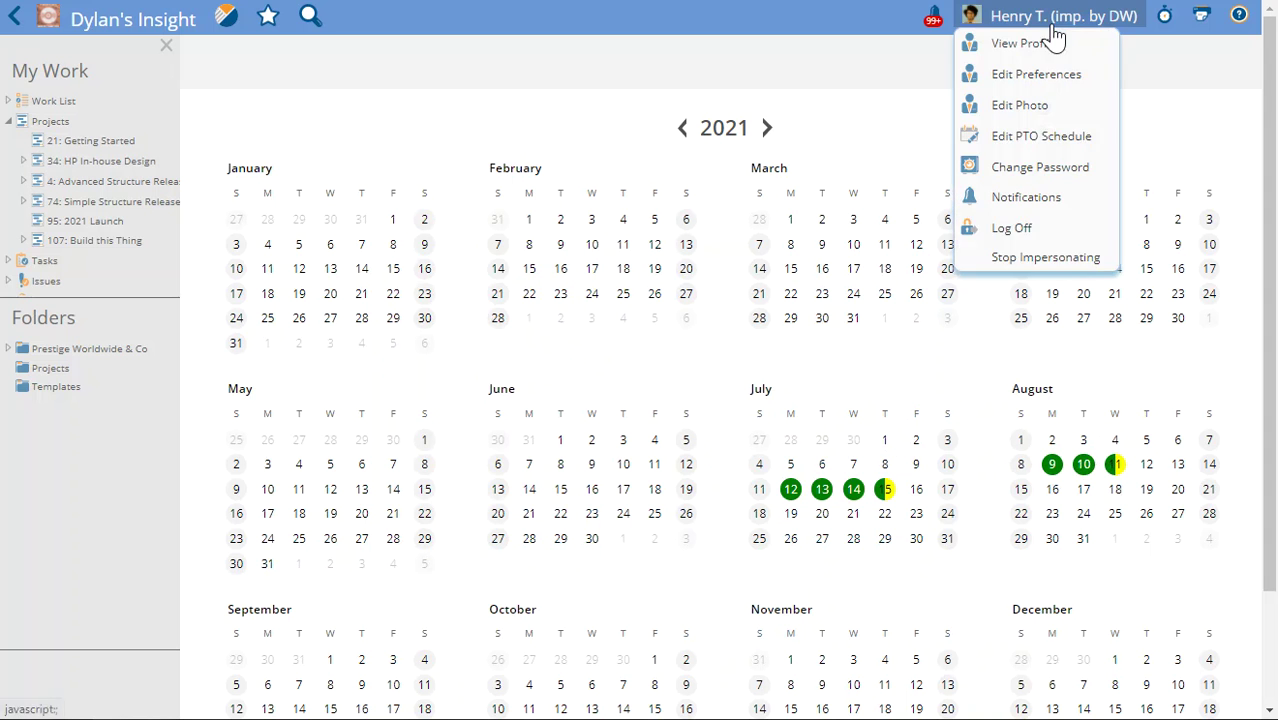
pyautogui.click(1045, 257)
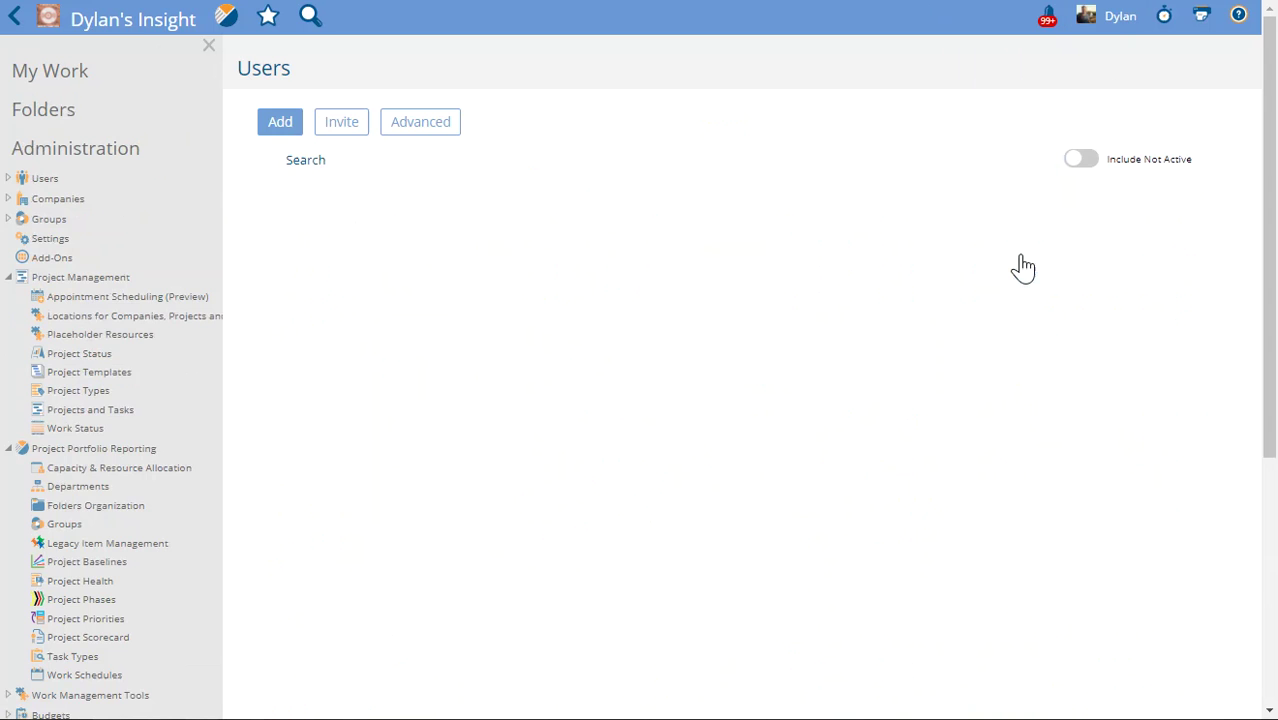
pyautogui.click(212, 52)
pyautogui.click(110, 18)
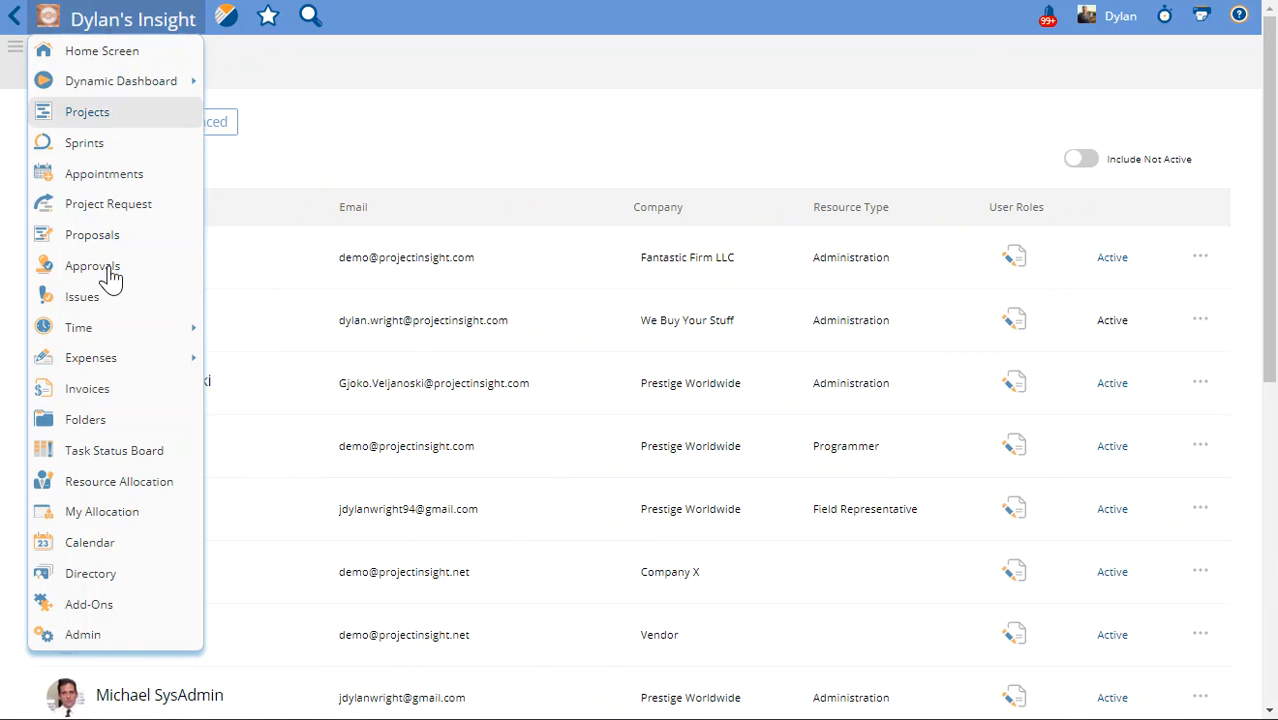
pyautogui.click(100, 545)
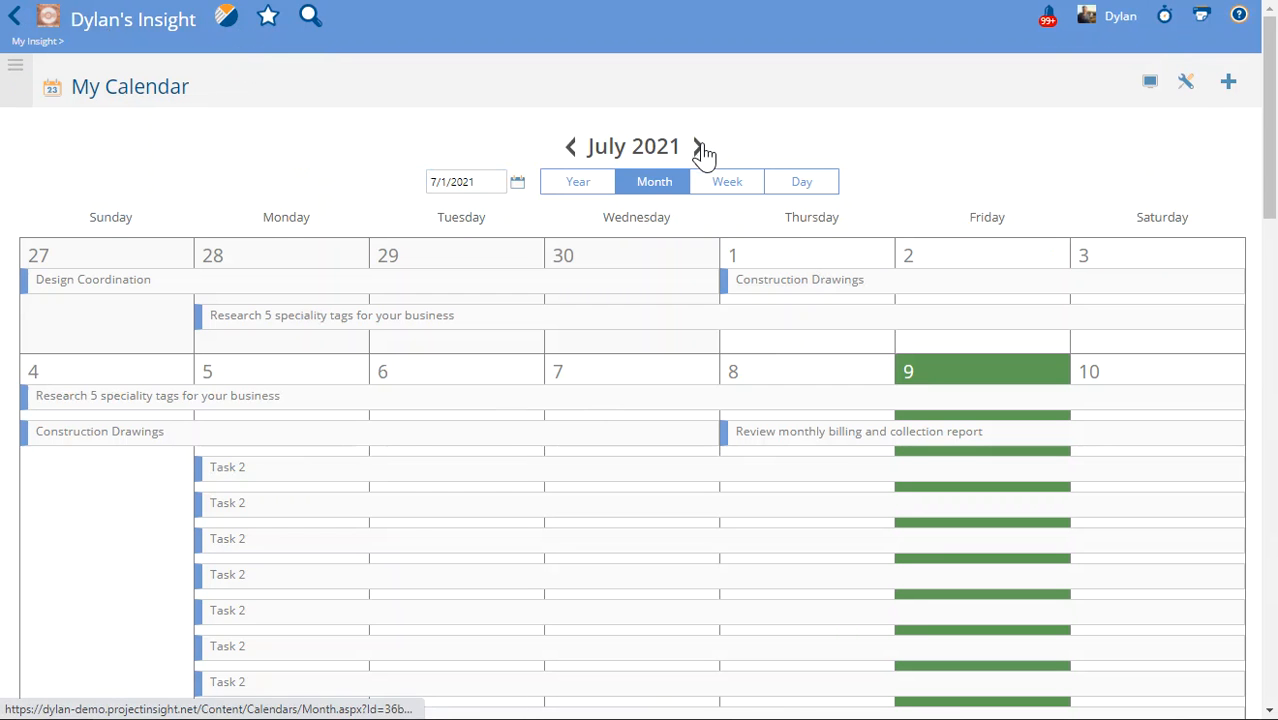
pyautogui.click(698, 147)
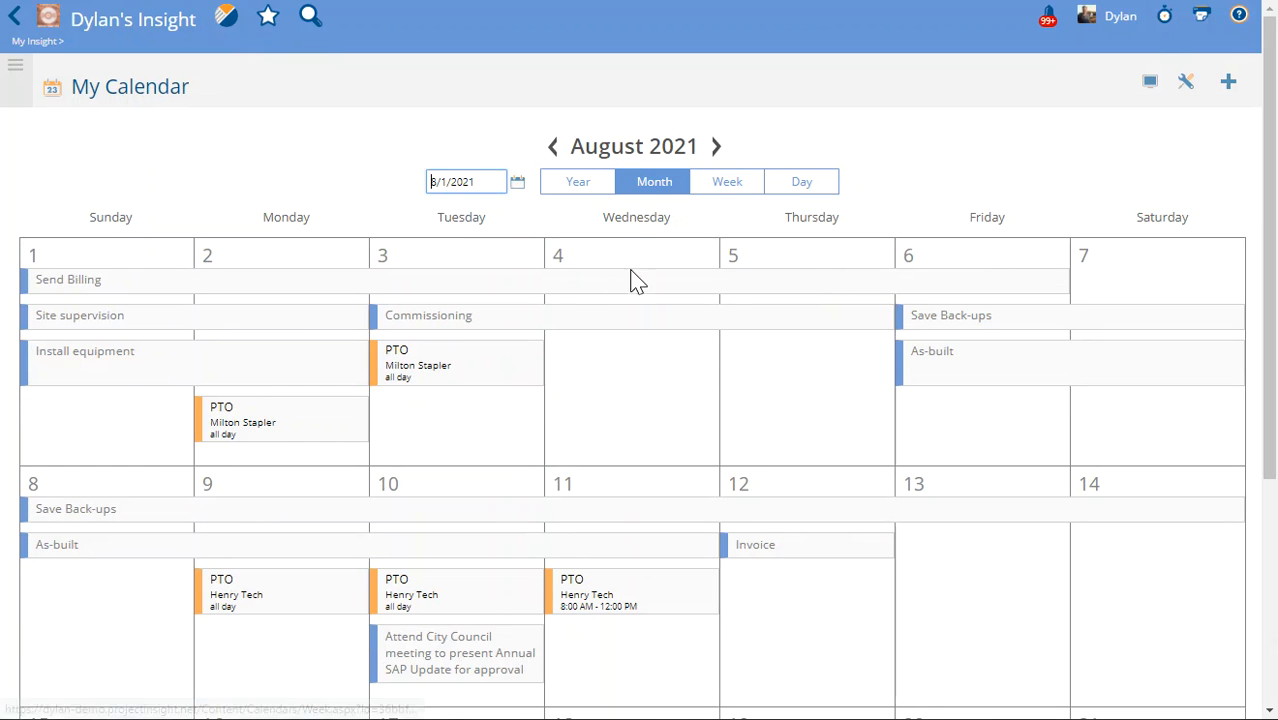
pyautogui.scroll(-2, 420, 370)
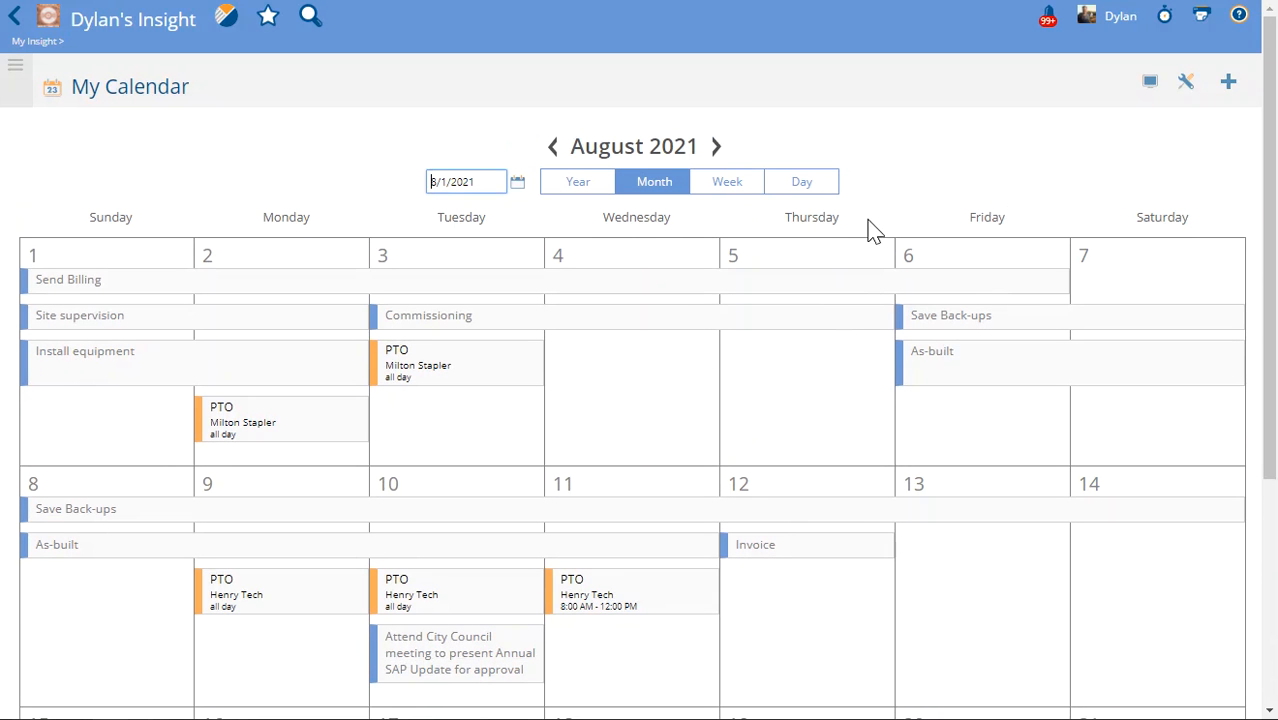
# Enable Include Department Leader PTO and Non-Working Days in Display Options and refresh the calendar.
pyautogui.click(1150, 82)
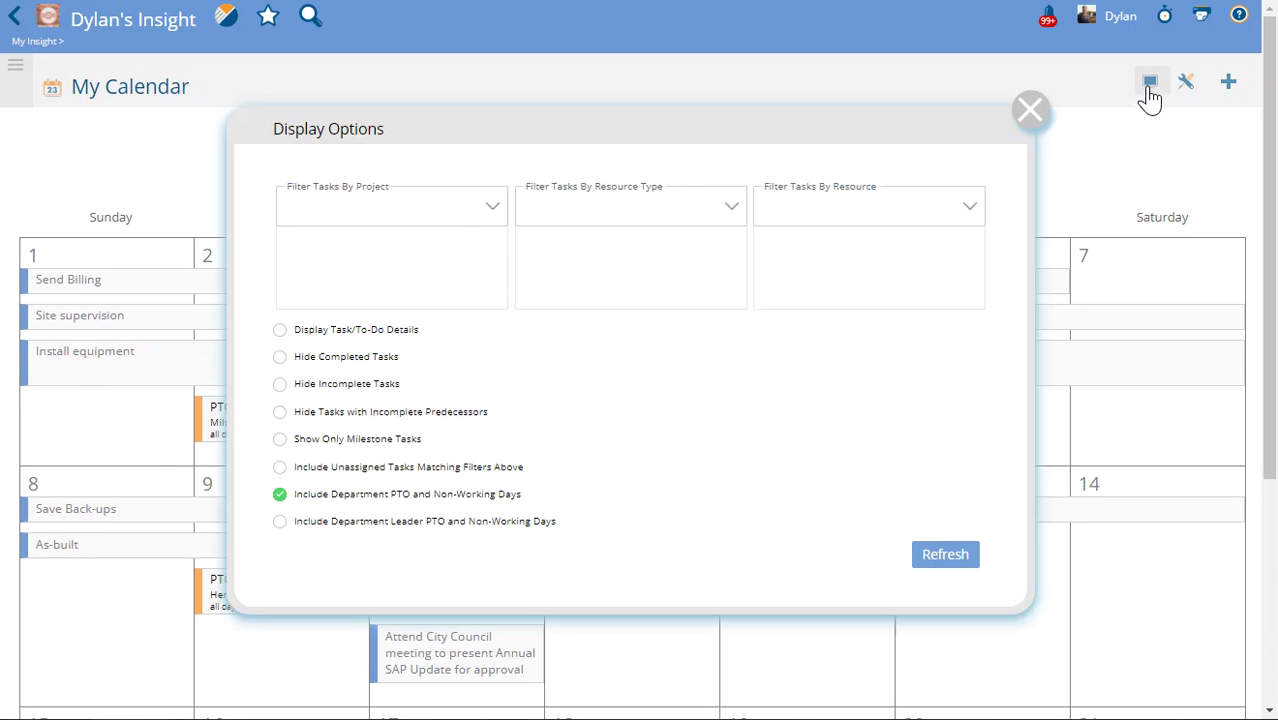
pyautogui.click(327, 333)
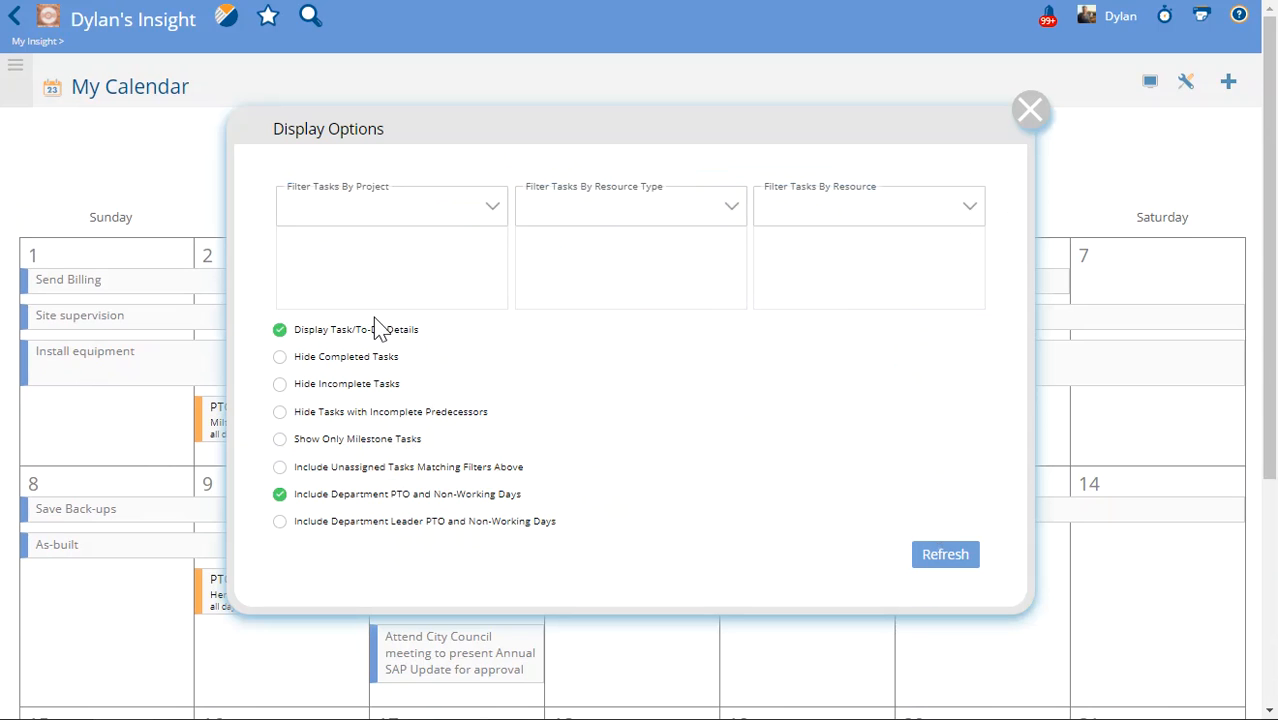
pyautogui.click(372, 329)
pyautogui.click(348, 527)
pyautogui.click(940, 556)
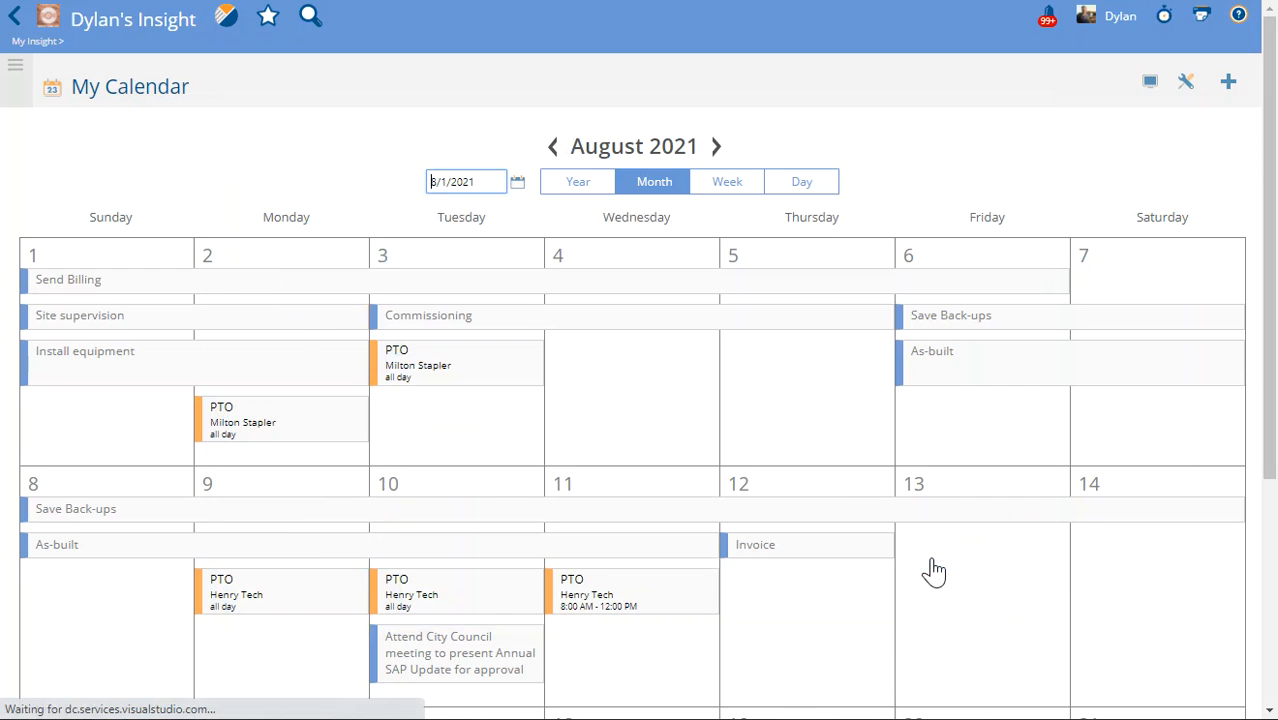
# Set Michael SysAdmin as leader of the Production Shop department and save it.
pyautogui.click(16, 66)
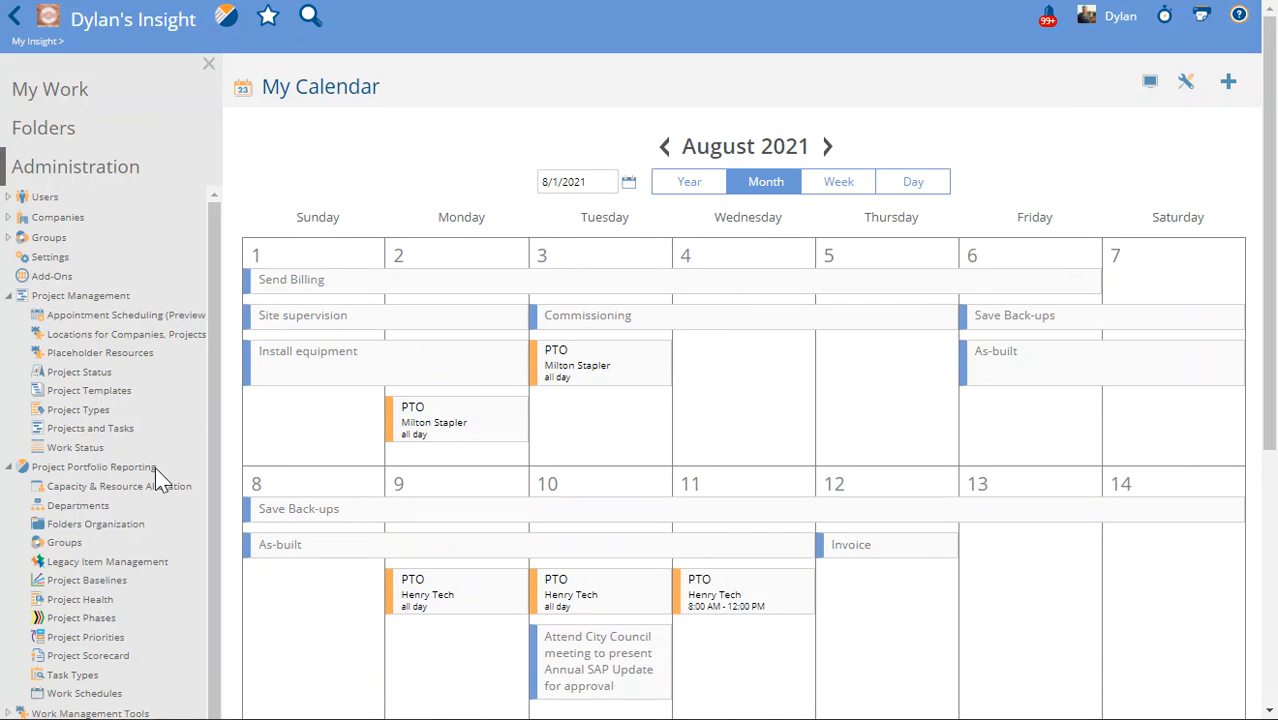
pyautogui.click(78, 505)
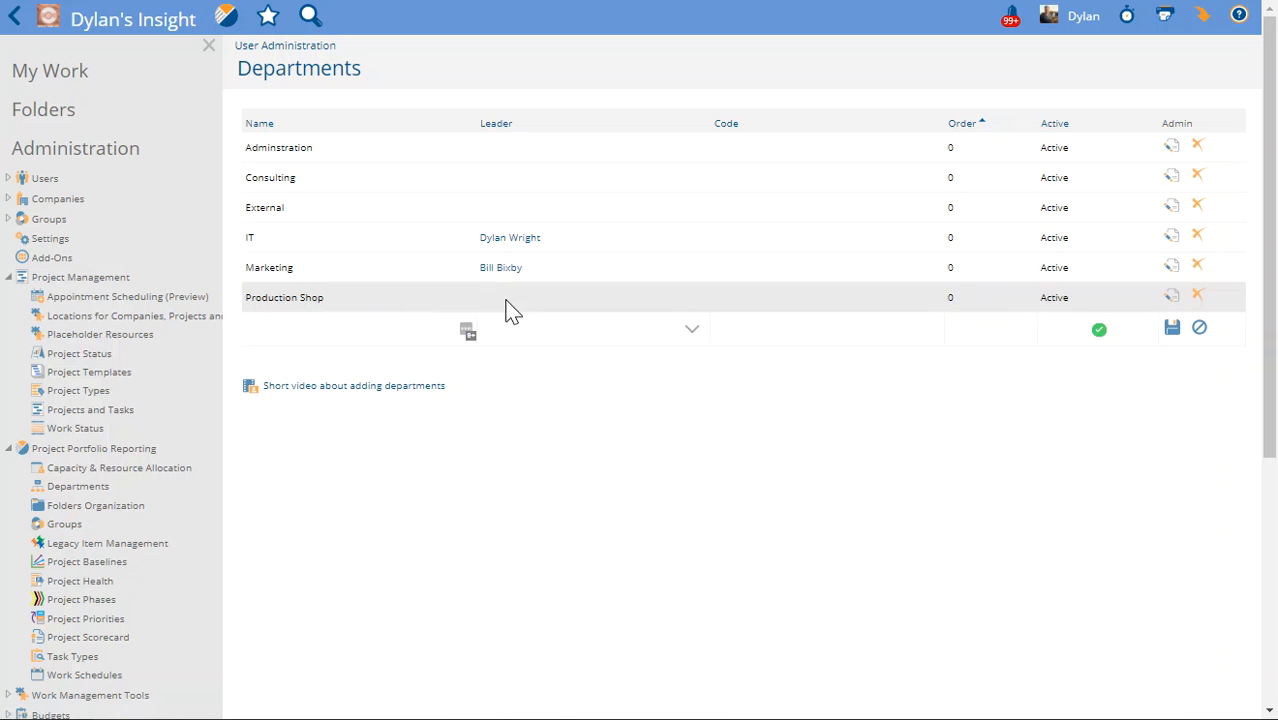
pyautogui.click(512, 300)
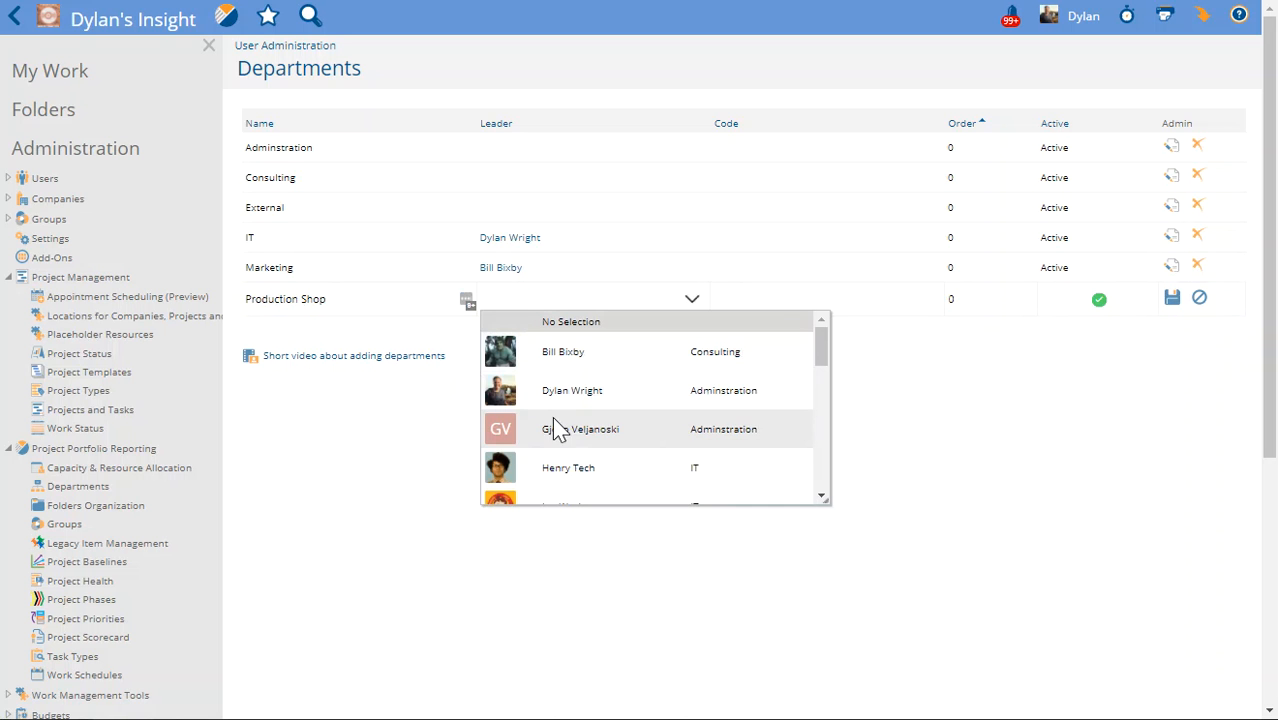
pyautogui.scroll(-1, 555, 470)
pyautogui.scroll(-2, 555, 470)
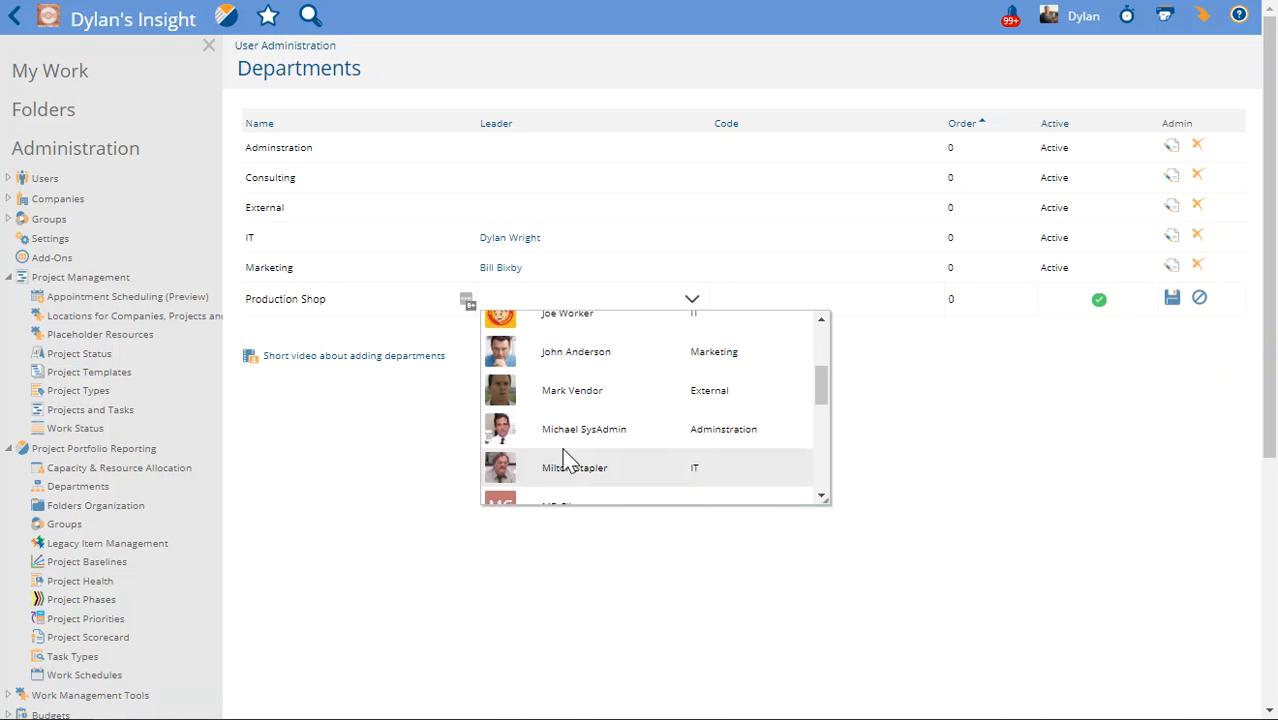
pyautogui.click(570, 430)
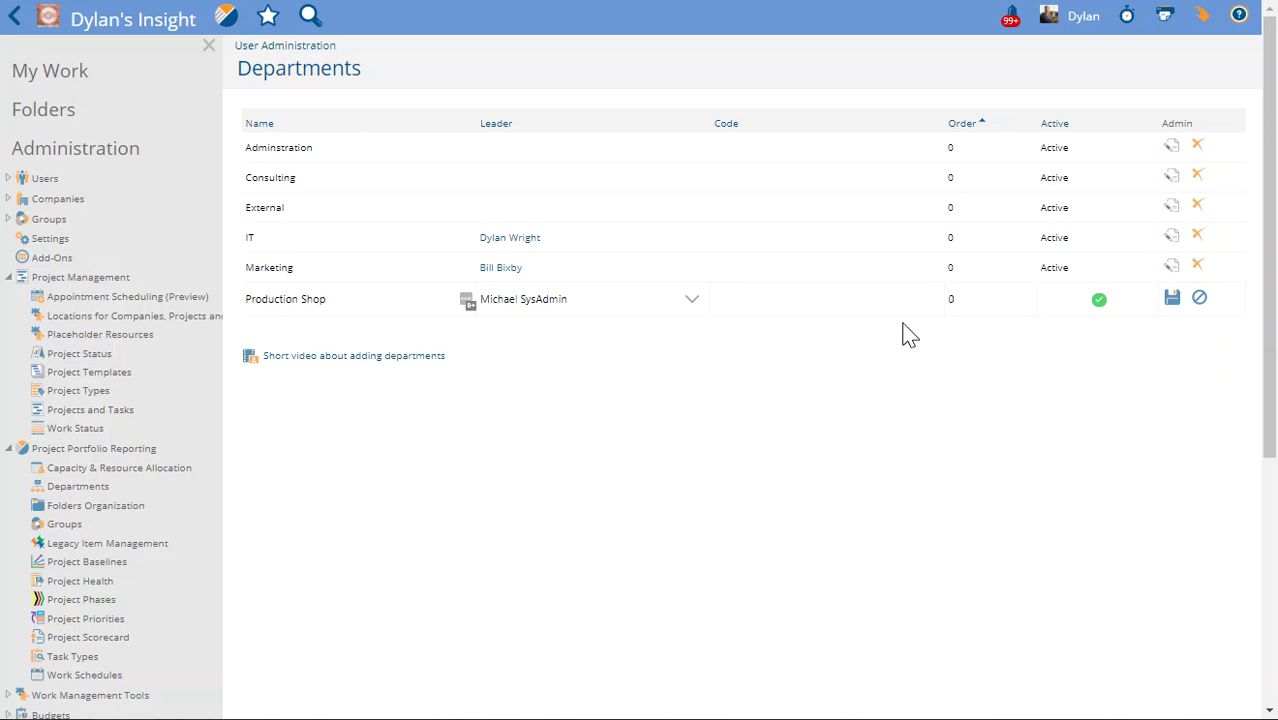
pyautogui.click(1172, 298)
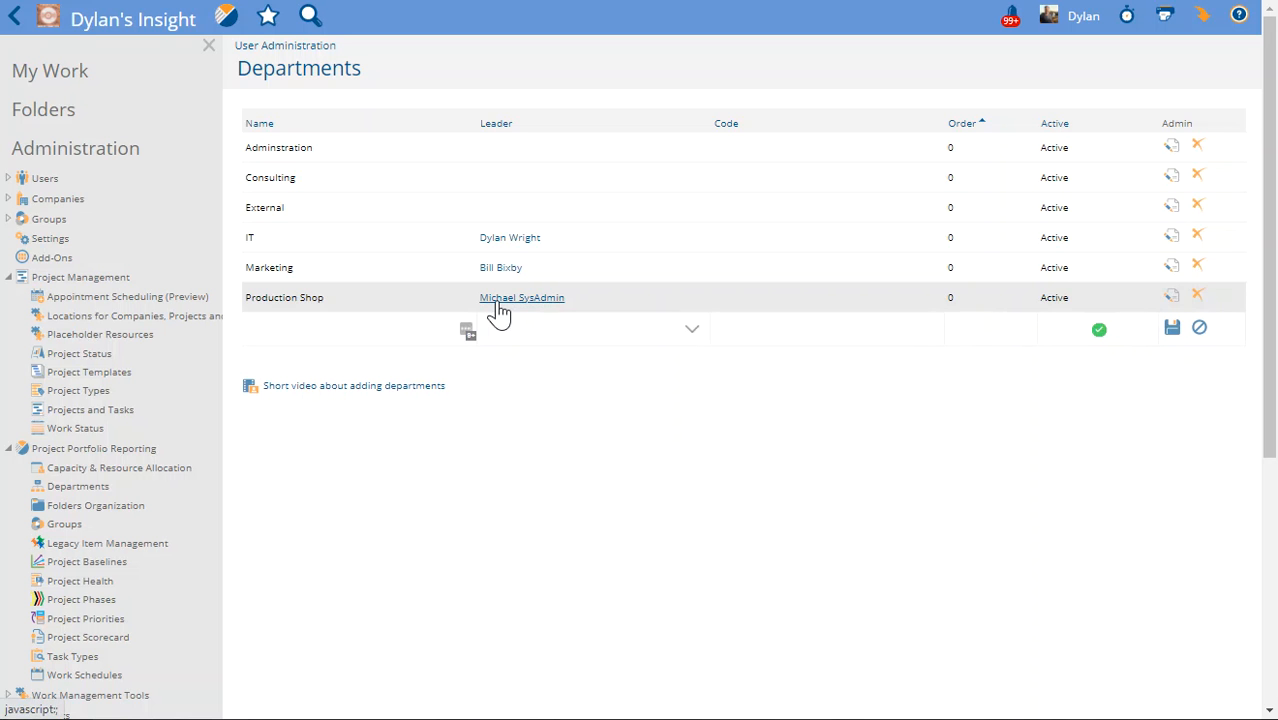
# Return to My Calendar for July 2021 and show its Display Options with both PTO options on.
pyautogui.click(47, 17)
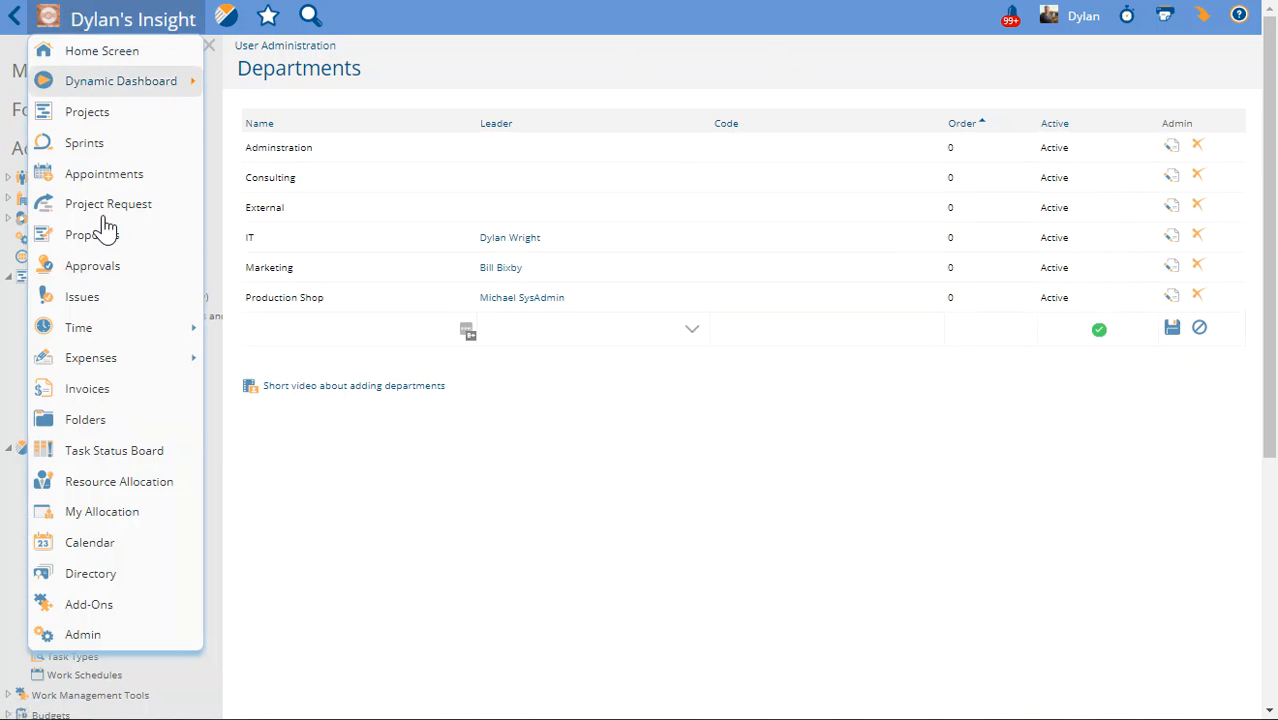
pyautogui.click(90, 542)
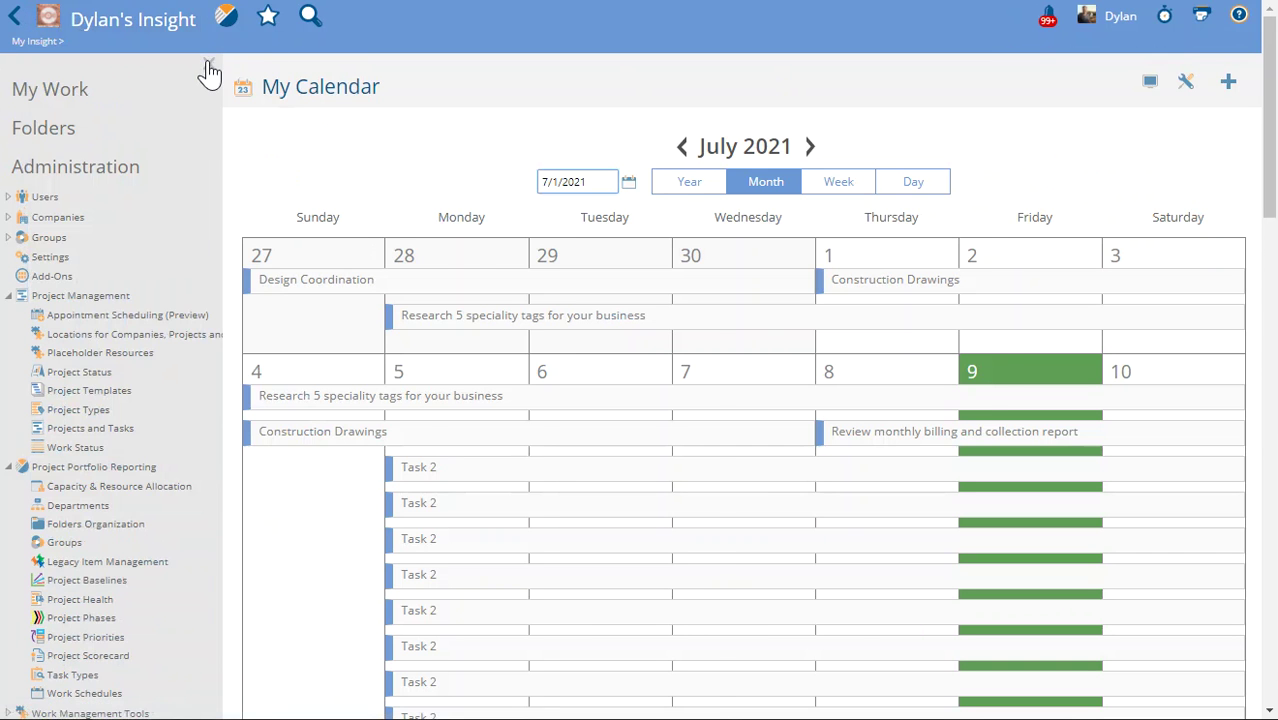
pyautogui.click(211, 60)
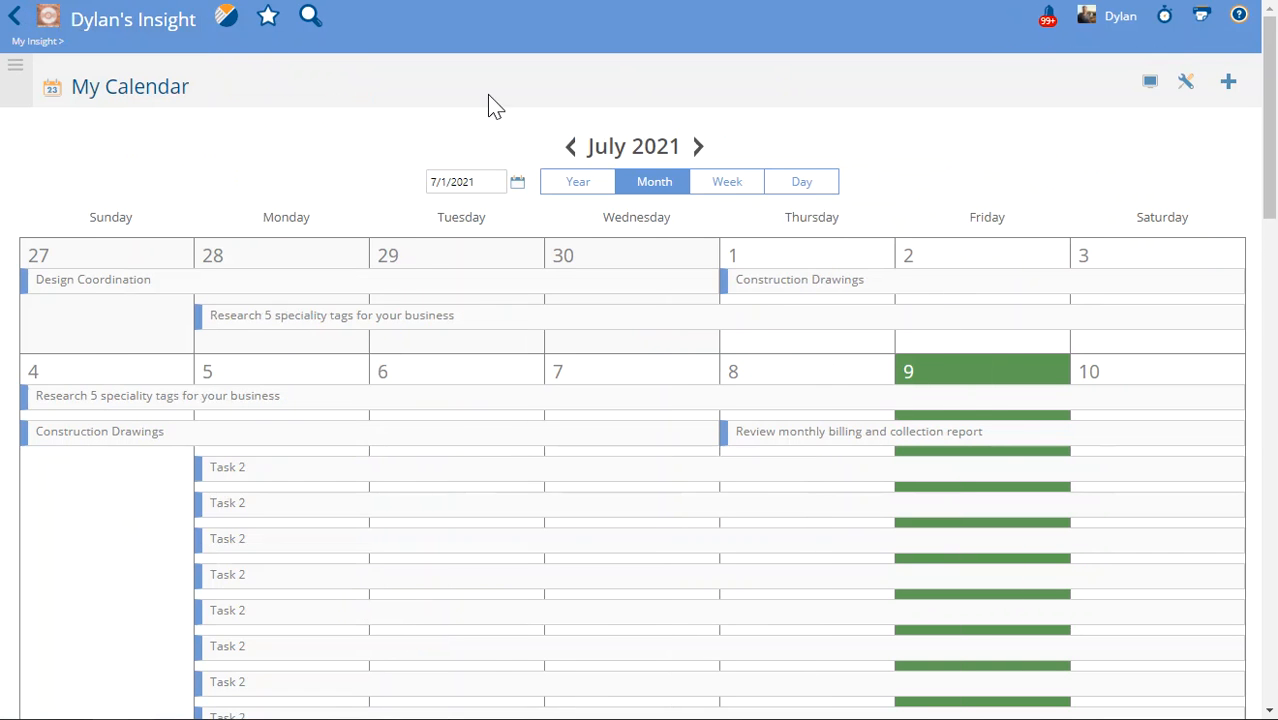
pyautogui.click(1150, 82)
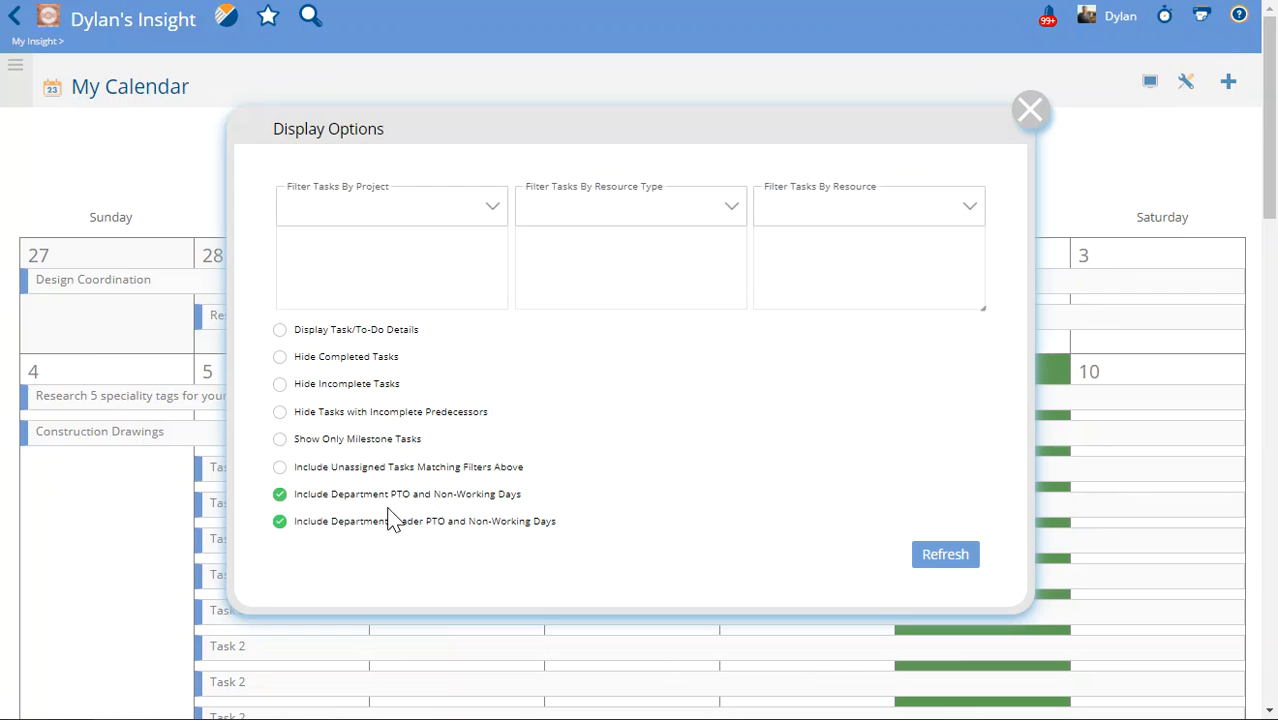